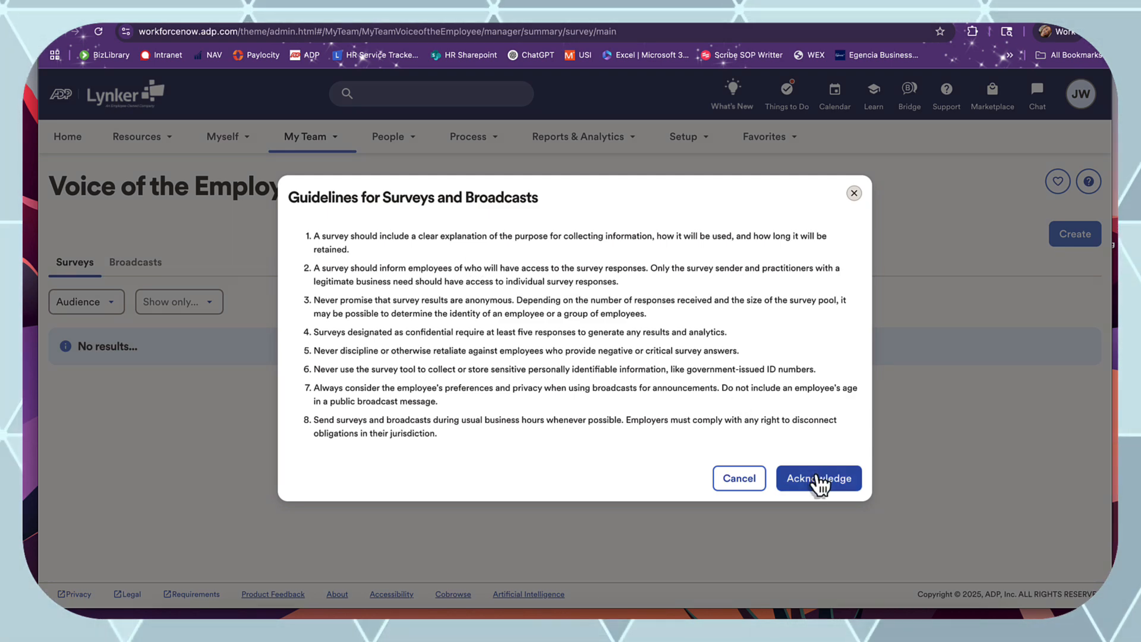
Acknowledge the survey and broadcast guidelines and start a new survey from the "Create your own survey" template.
{"action": "left_click", "coordinate": [819, 480]}
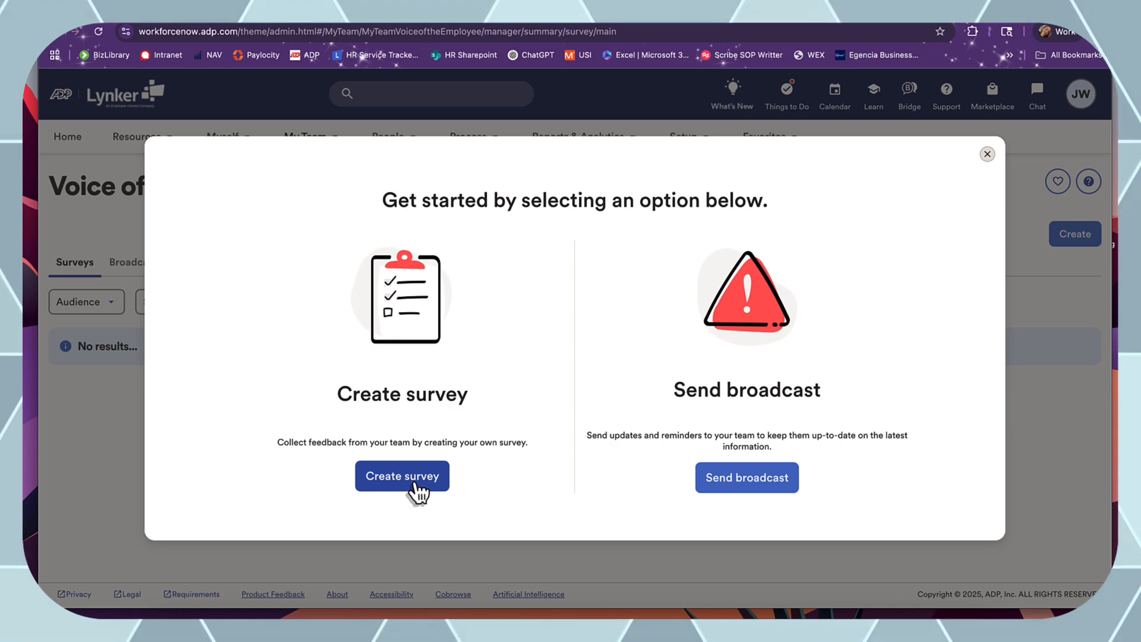
{"action": "left_click", "coordinate": [416, 485]}
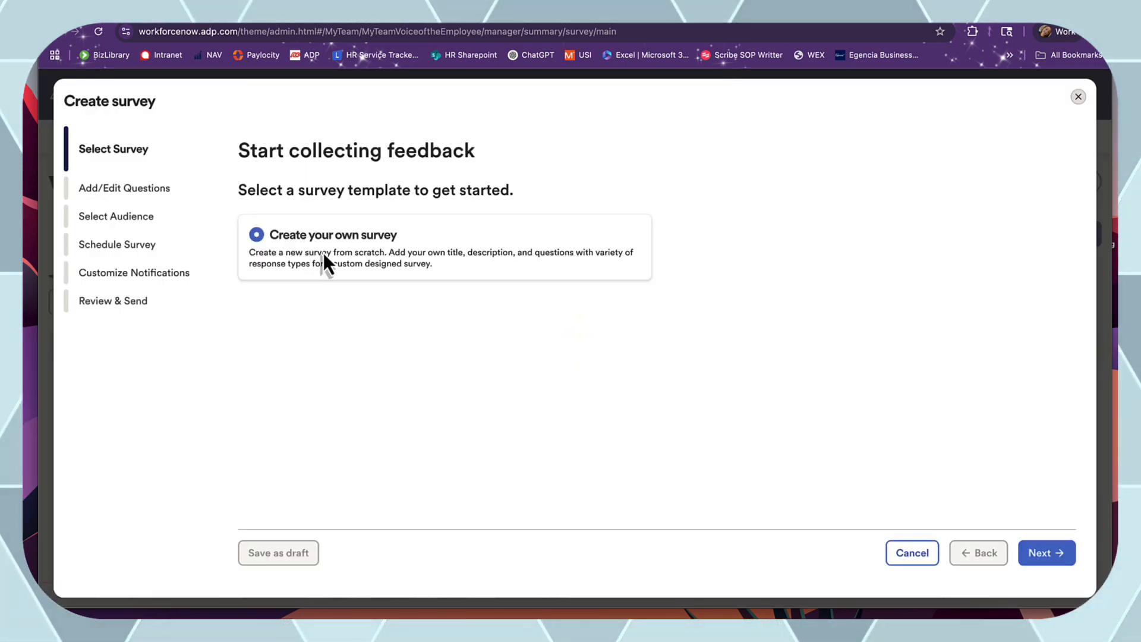
{"action": "left_click", "coordinate": [1043, 556]}
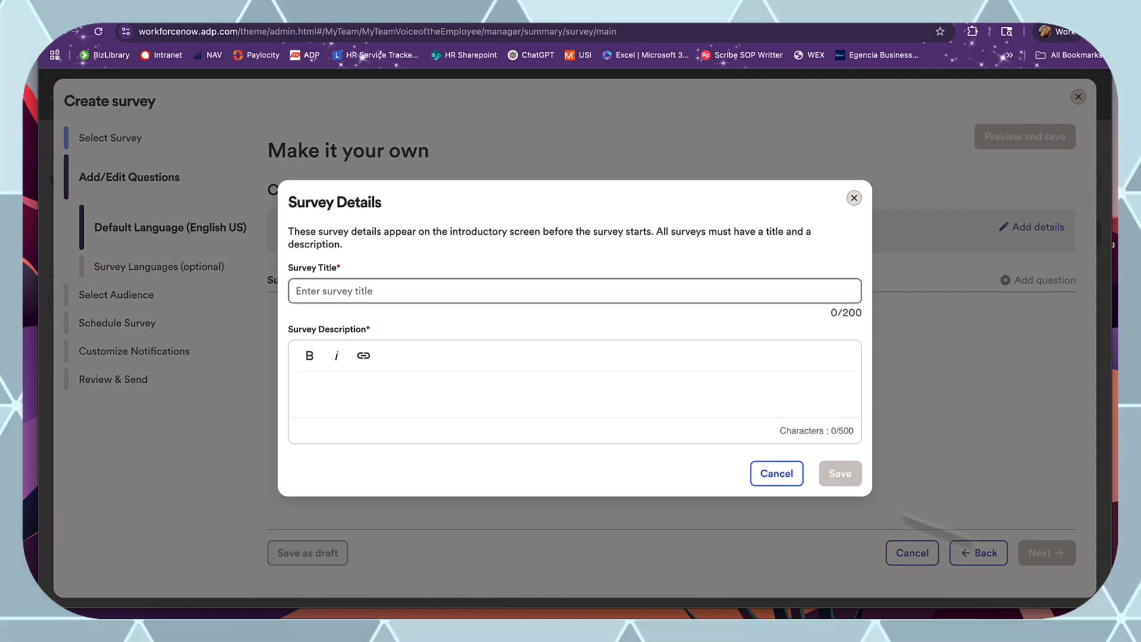
Save the survey details with the title "Test 3" and the description "Test 3".
{"action": "left_click", "coordinate": [353, 291]}
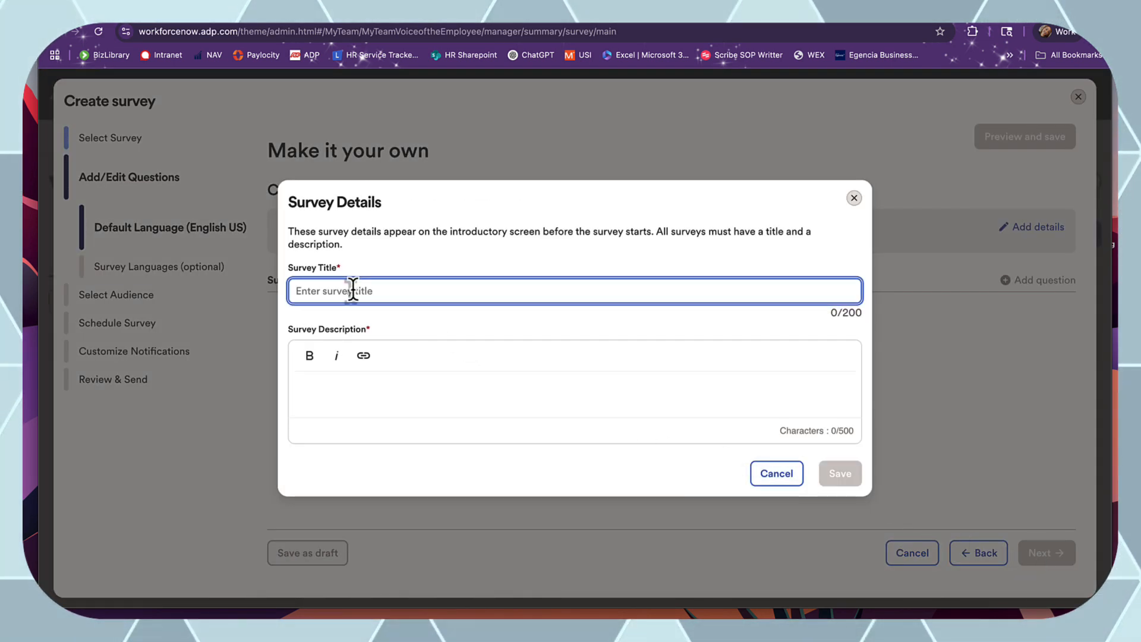
{"action": "type", "text": "Test 3"}
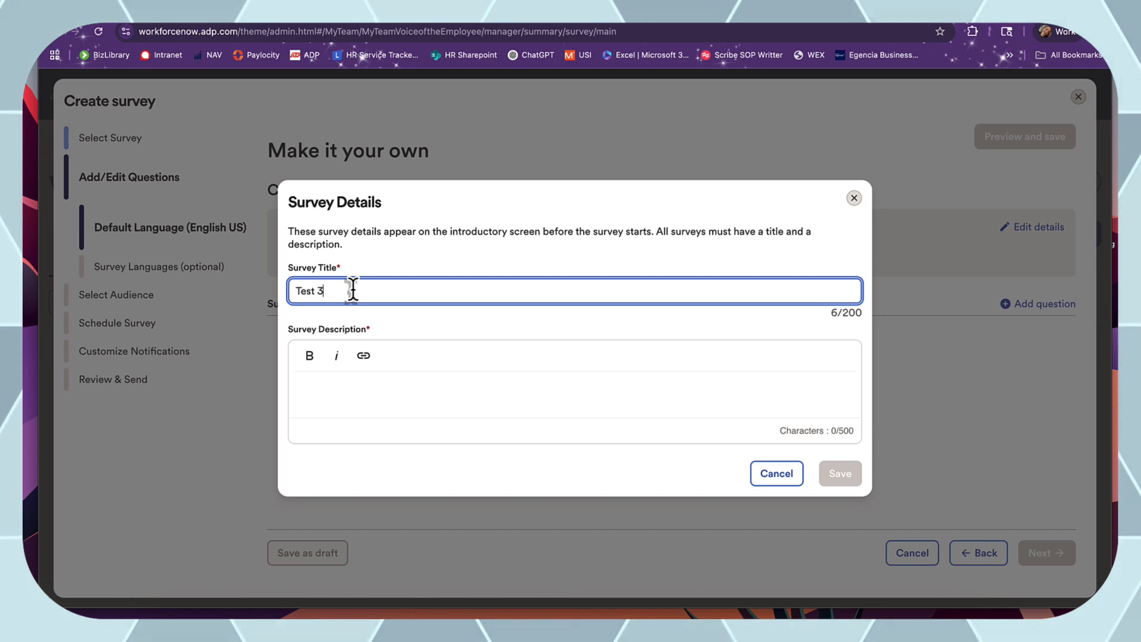
{"action": "left_click", "coordinate": [334, 395]}
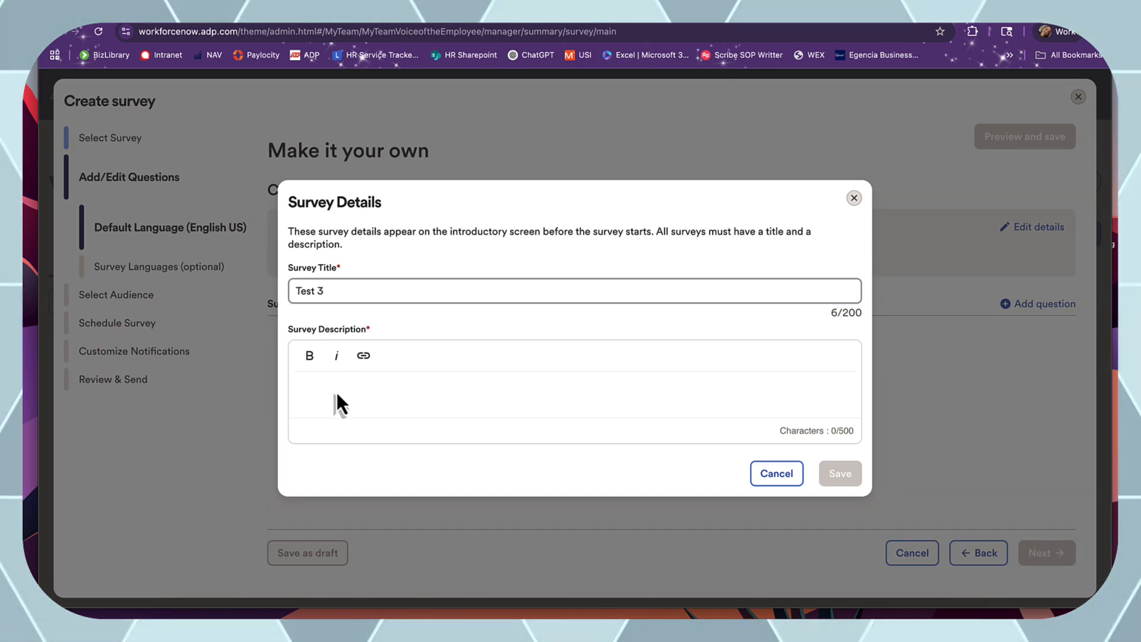
{"action": "type", "text": "Test 3"}
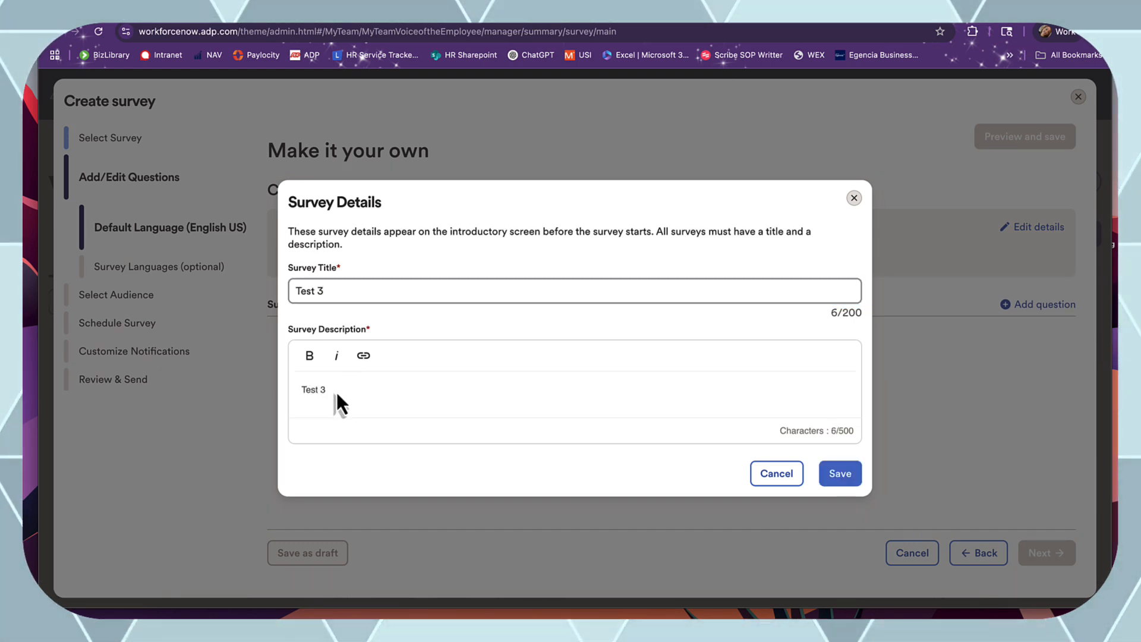
{"action": "left_click", "coordinate": [848, 476]}
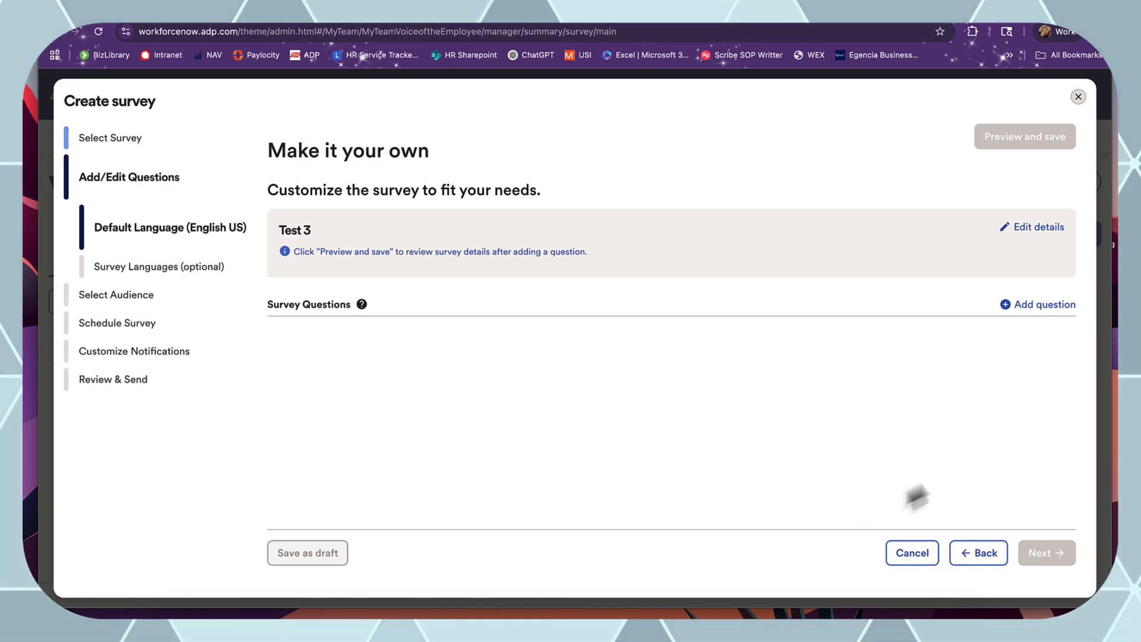
Add a Single Choice Question reading "Test" with the answer options "yes" and "no".
{"action": "left_click", "coordinate": [1025, 305]}
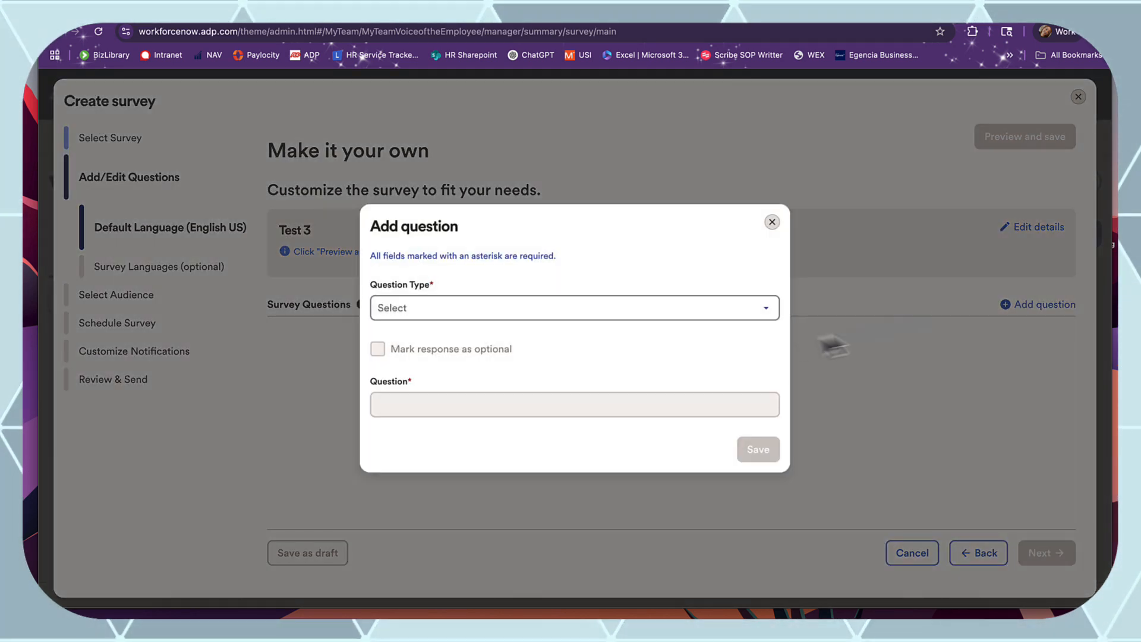
{"action": "left_click", "coordinate": [764, 313]}
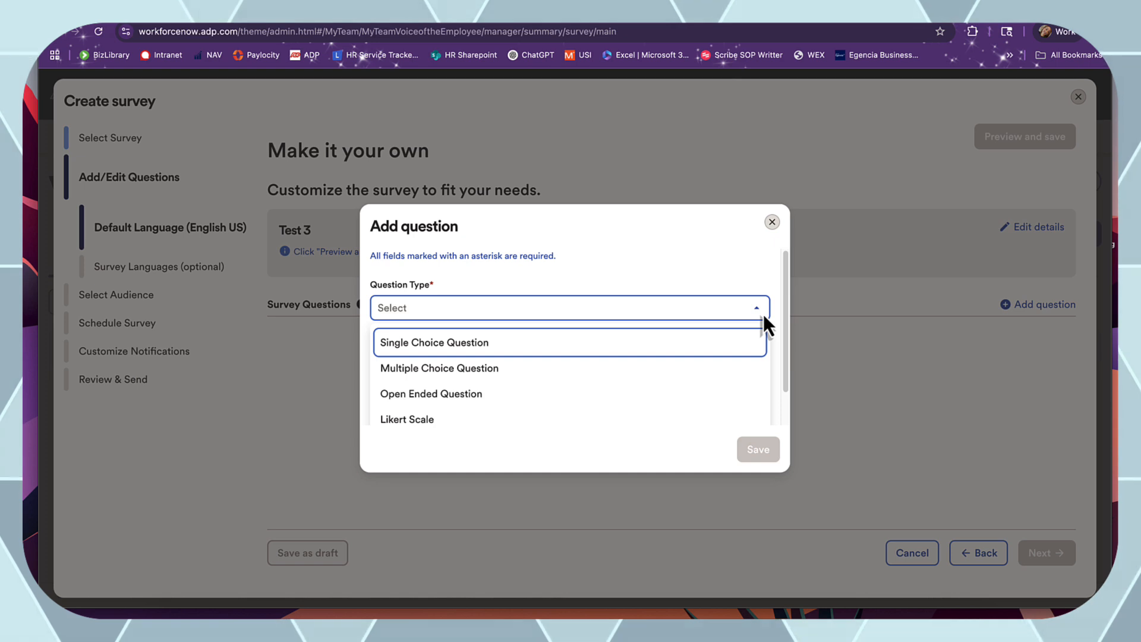
{"action": "left_click", "coordinate": [457, 345]}
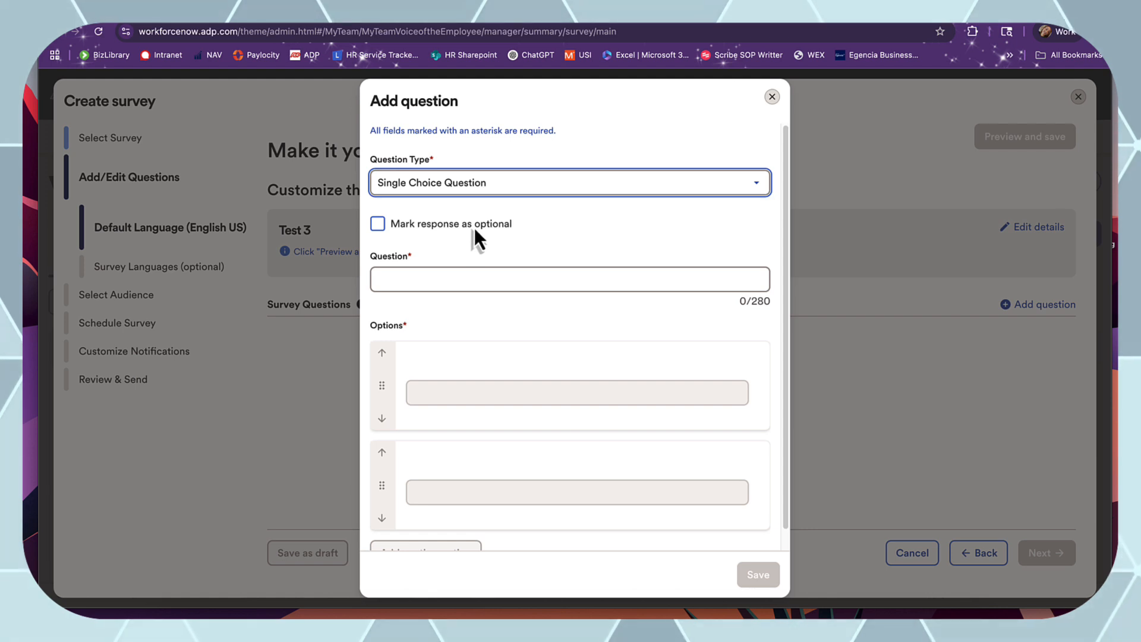
{"action": "left_click", "coordinate": [422, 278]}
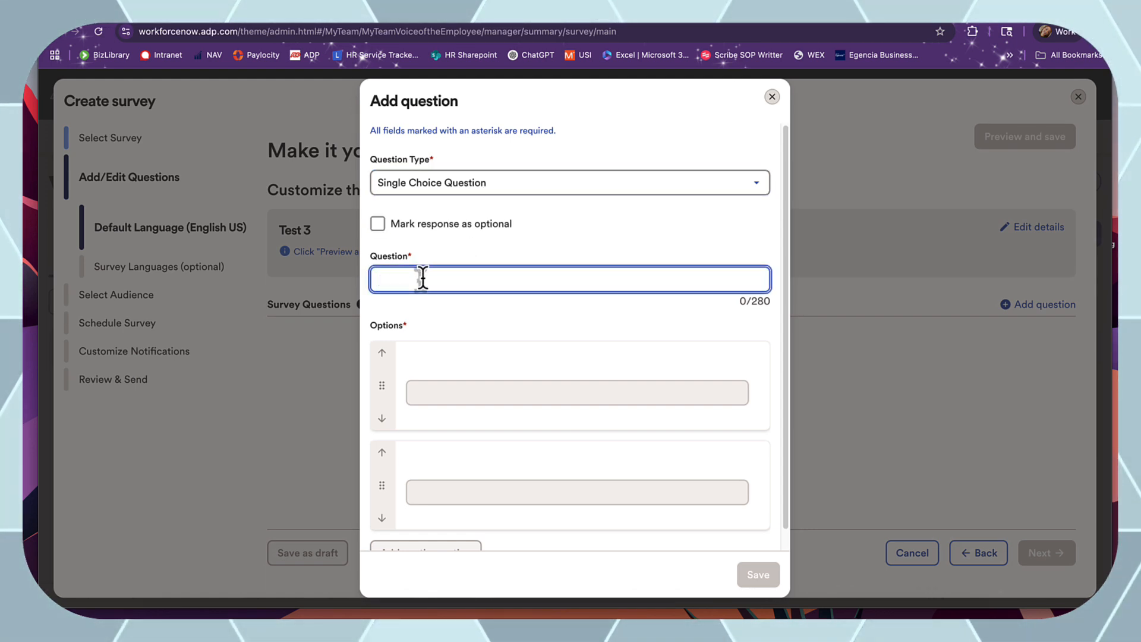
{"action": "type", "text": "Test"}
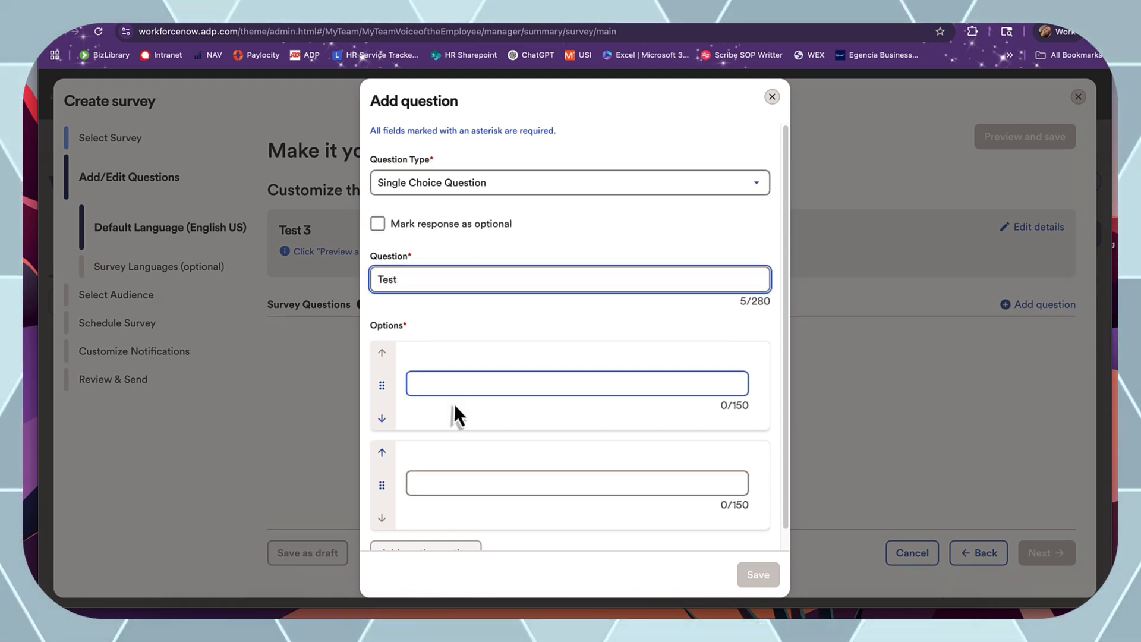
{"action": "left_click", "coordinate": [454, 384]}
{"action": "type", "text": "yes"}
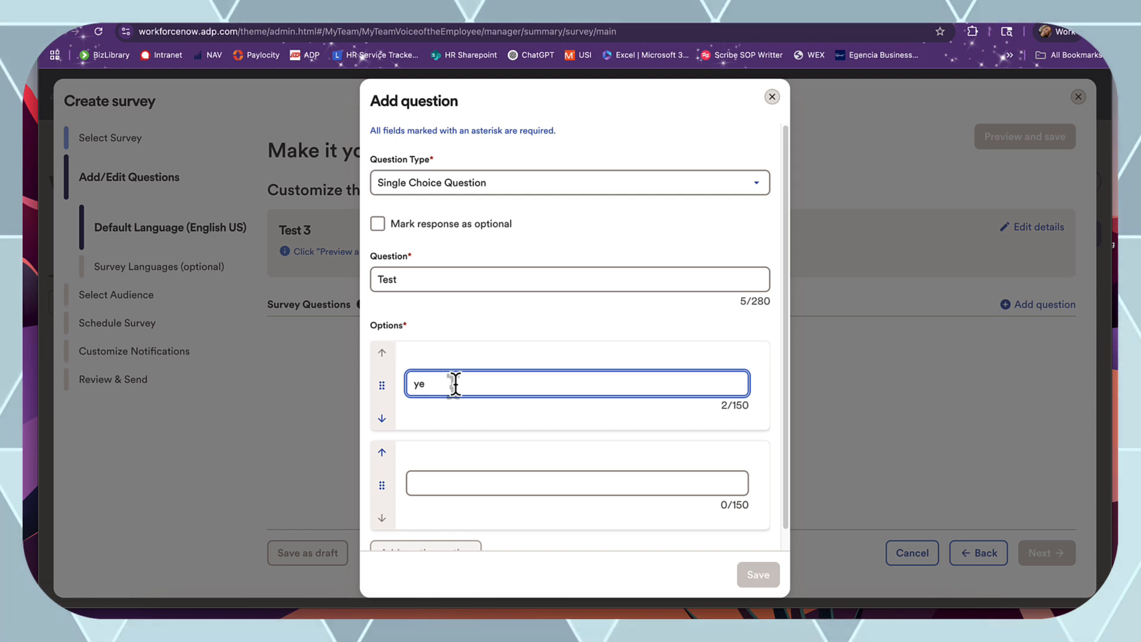
{"action": "left_click", "coordinate": [472, 487]}
{"action": "type", "text": "no"}
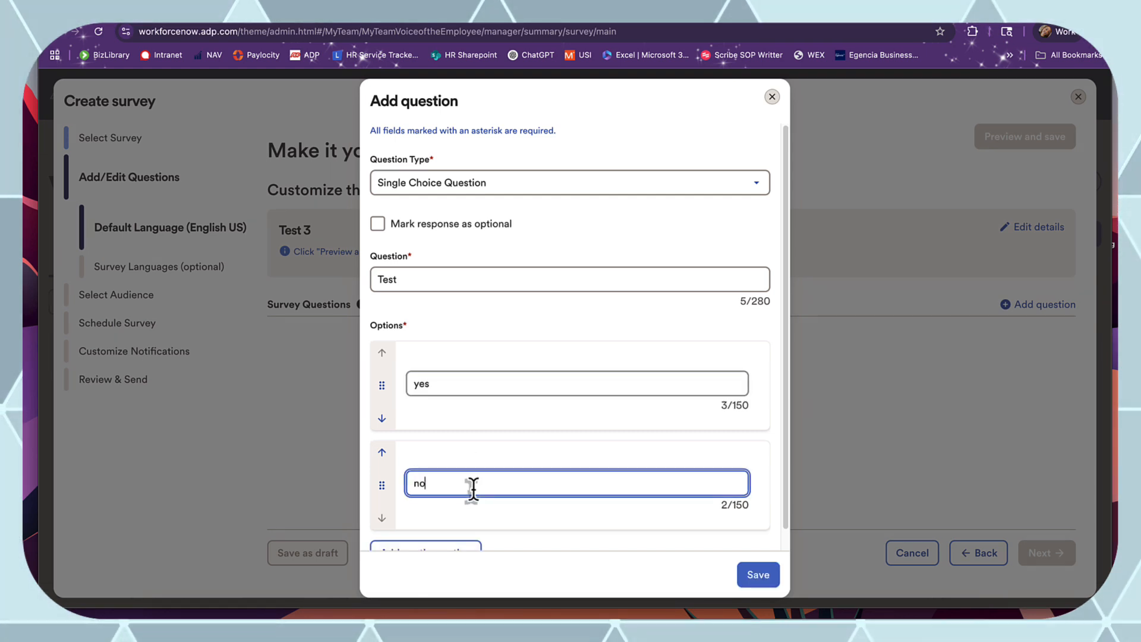
{"action": "left_click", "coordinate": [761, 578]}
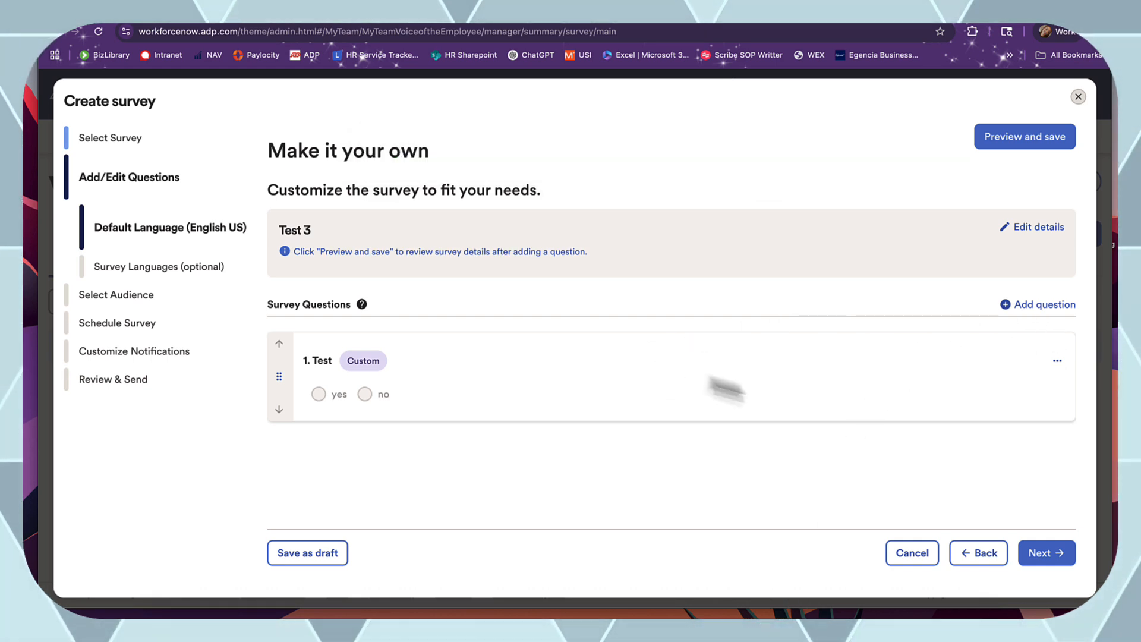
Check the additional survey languages on offer without adding any, and proceed to the audience selection.
{"action": "left_click", "coordinate": [1062, 564]}
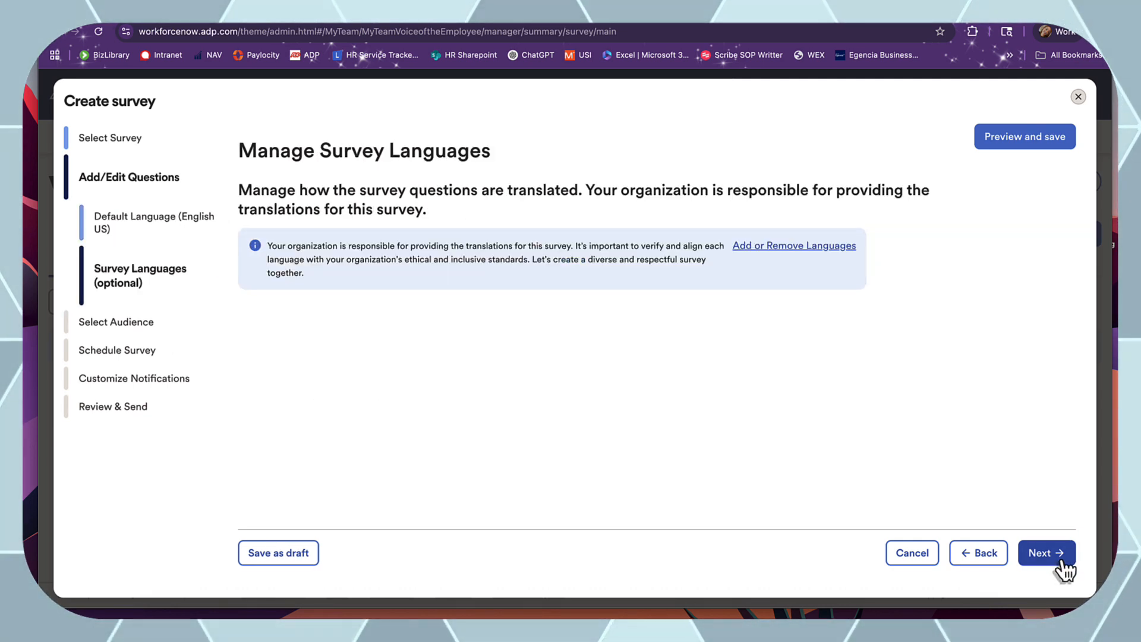
{"action": "left_click", "coordinate": [827, 248]}
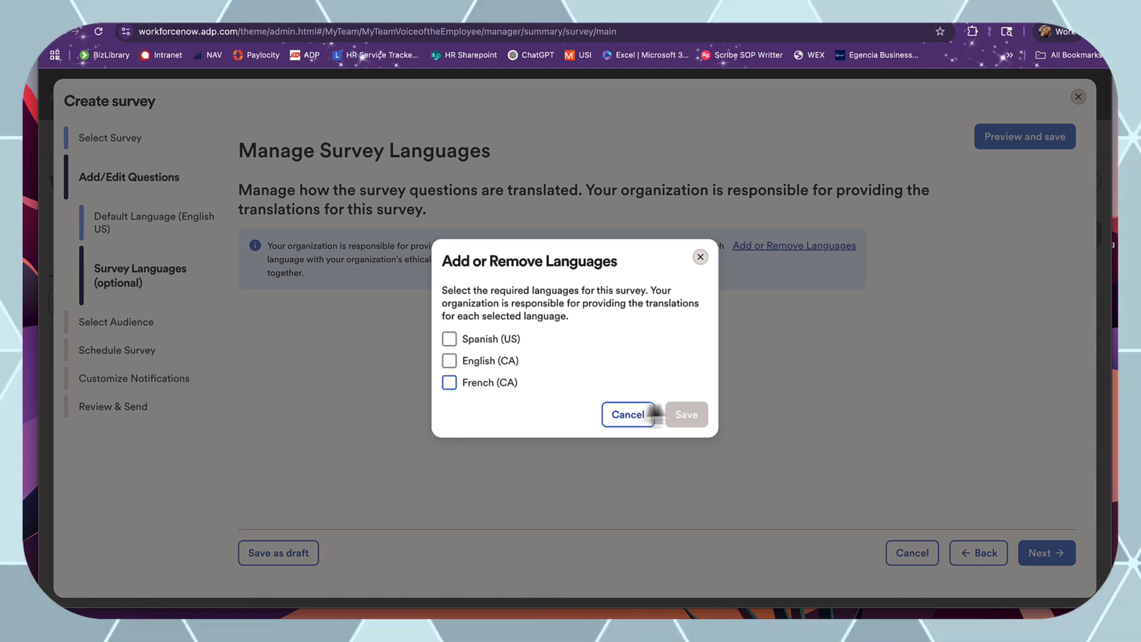
{"action": "left_click", "coordinate": [628, 414]}
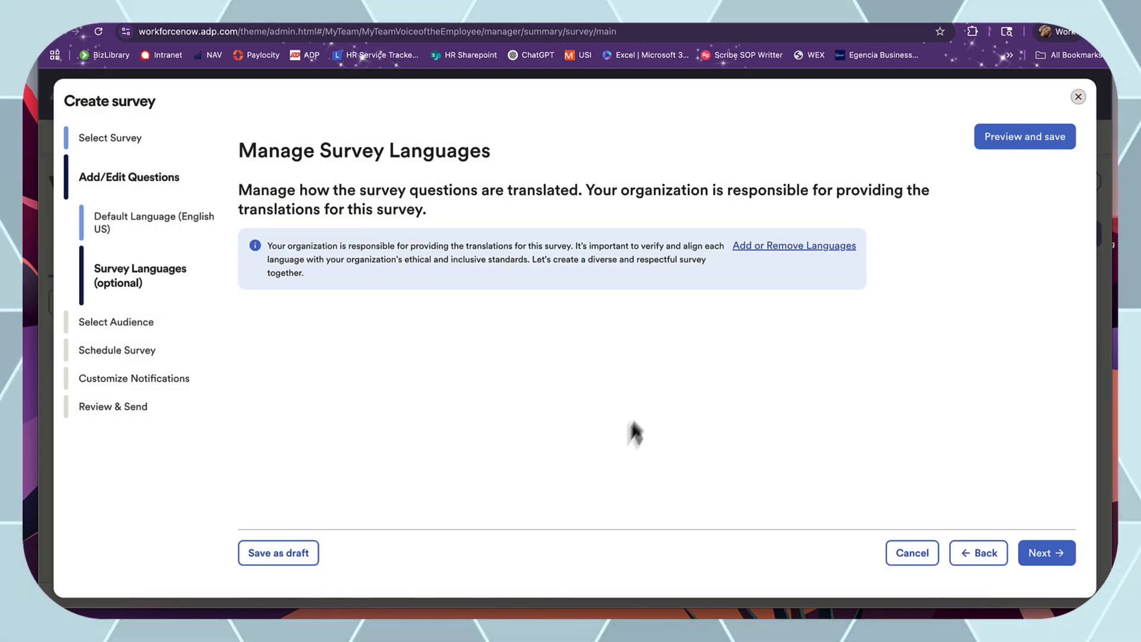
{"action": "left_click", "coordinate": [1050, 562]}
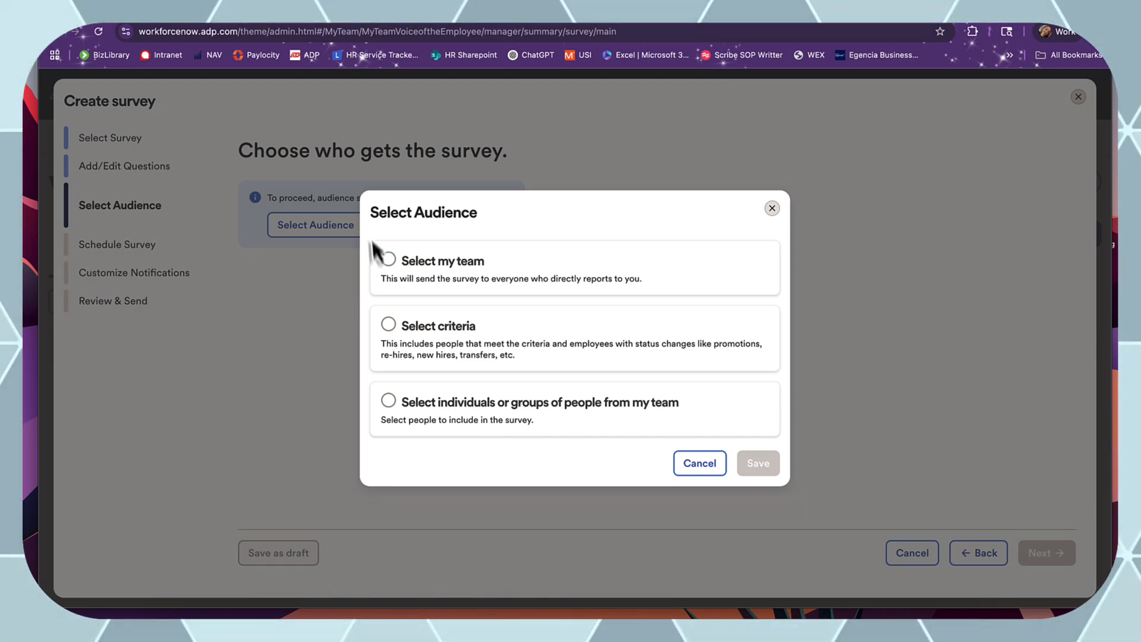
Set the survey audience to "Select my team" and proceed to the survey scheduling.
{"action": "left_click", "coordinate": [388, 259]}
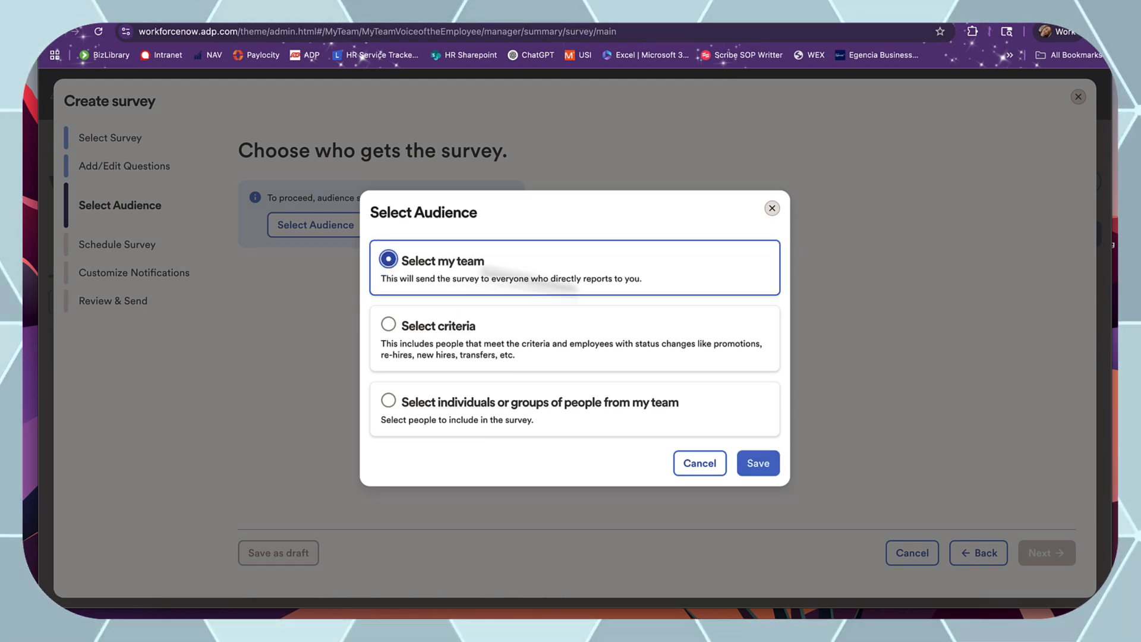
{"action": "left_click", "coordinate": [758, 464]}
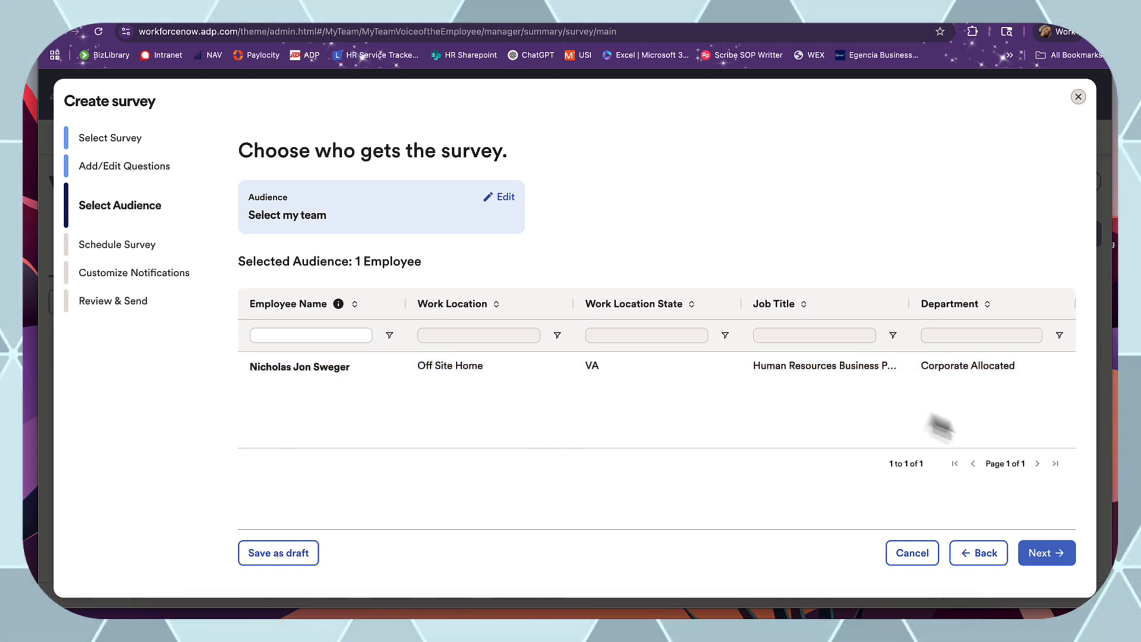
{"action": "left_click", "coordinate": [1049, 553]}
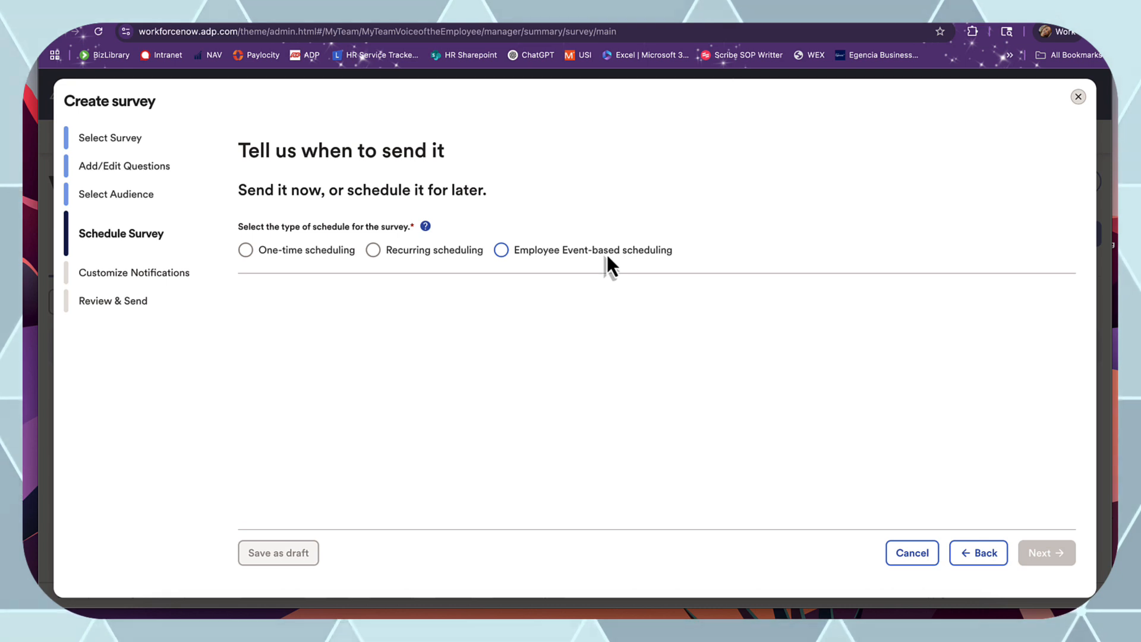
Schedule the survey as one-time, starting 06/18/2025 and ending on the specific date 06/25/2025, and proceed to the notifications.
{"action": "left_click", "coordinate": [245, 250]}
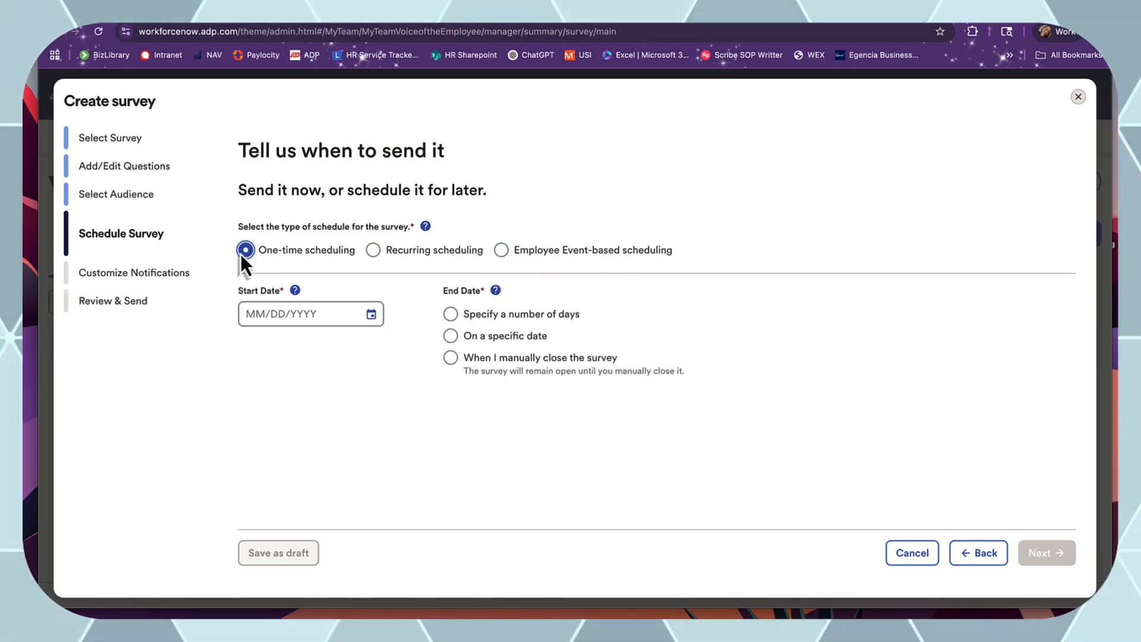
{"action": "left_click", "coordinate": [370, 316]}
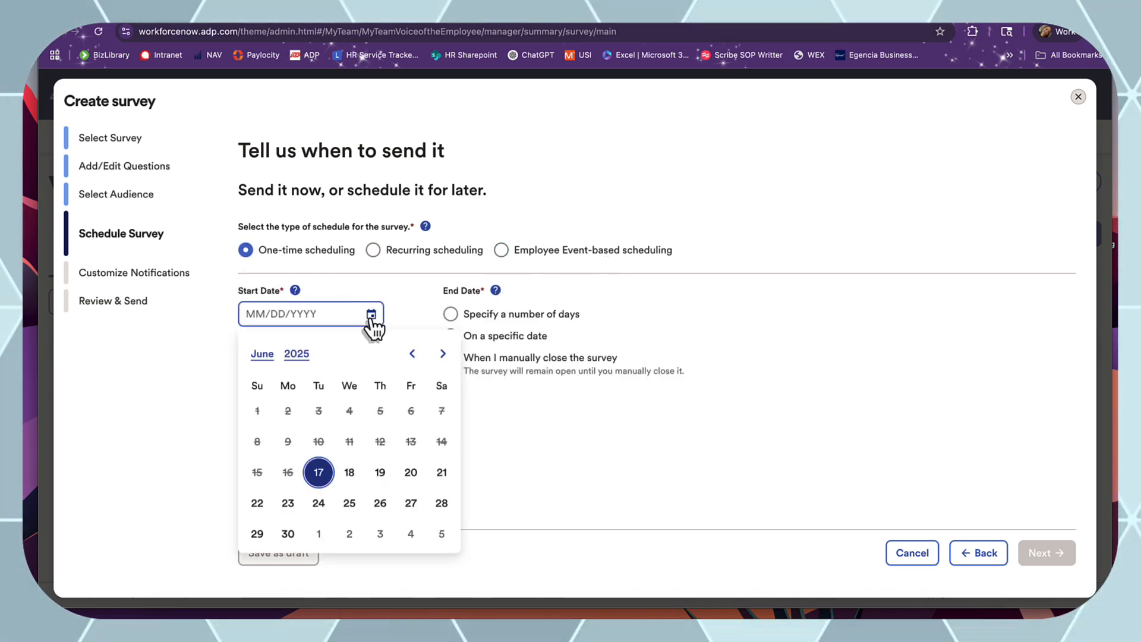
{"action": "left_click", "coordinate": [351, 475]}
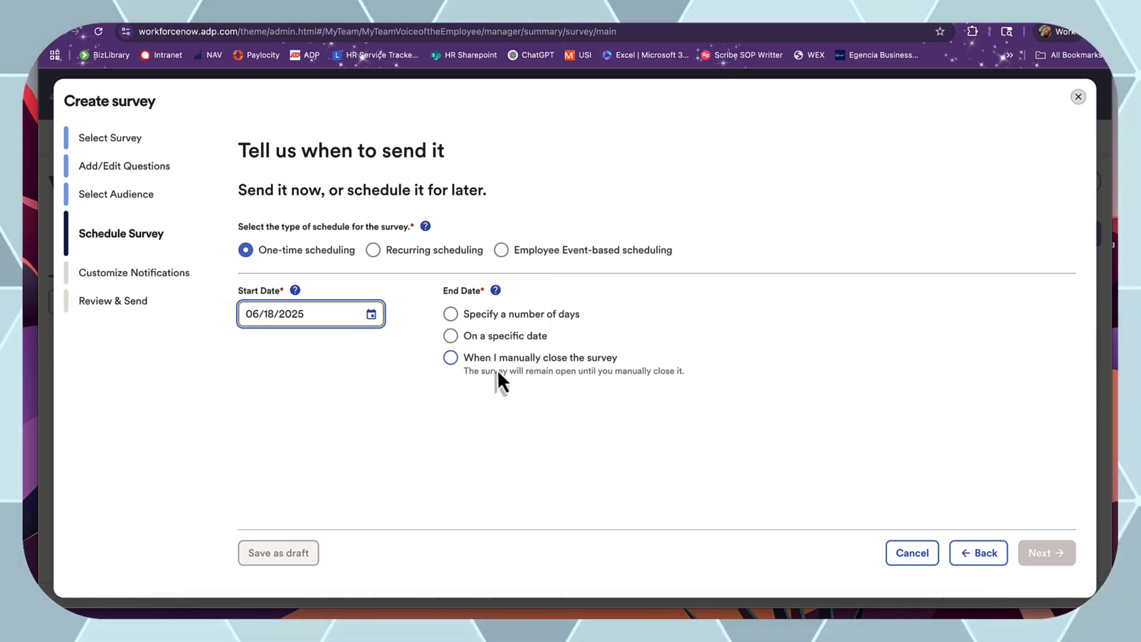
{"action": "left_click", "coordinate": [451, 337]}
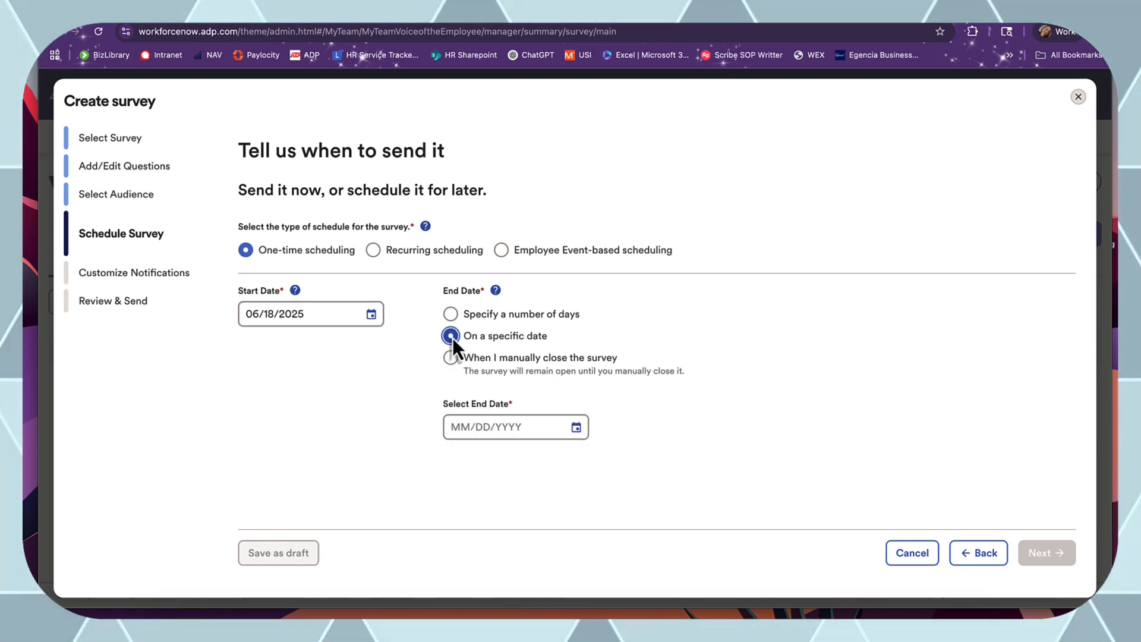
{"action": "left_click", "coordinate": [576, 427]}
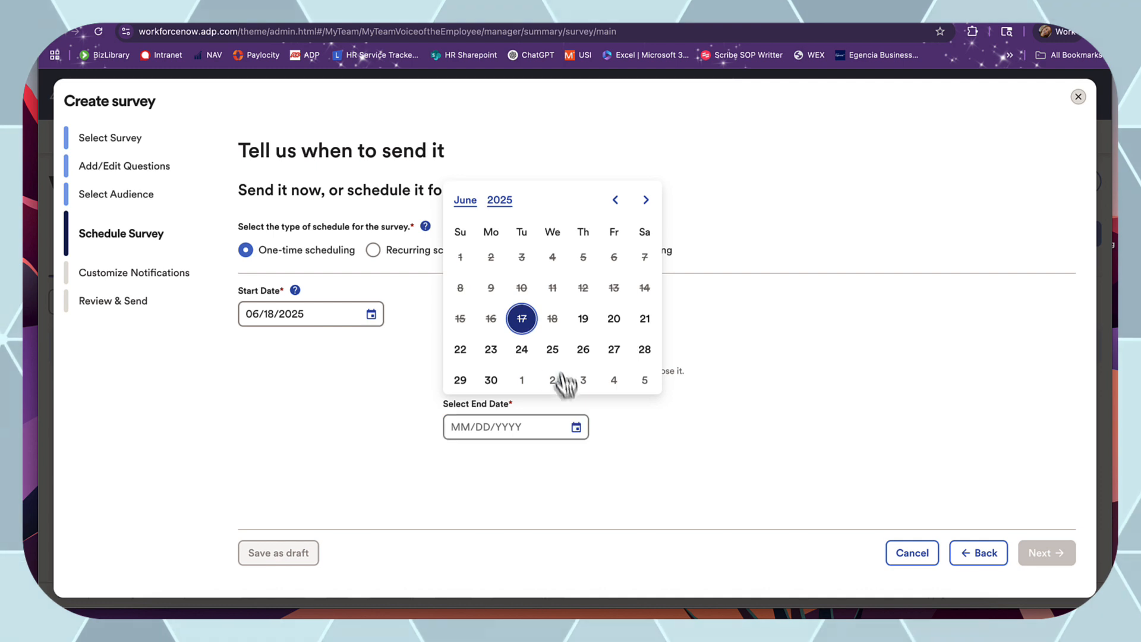
{"action": "left_click", "coordinate": [553, 350]}
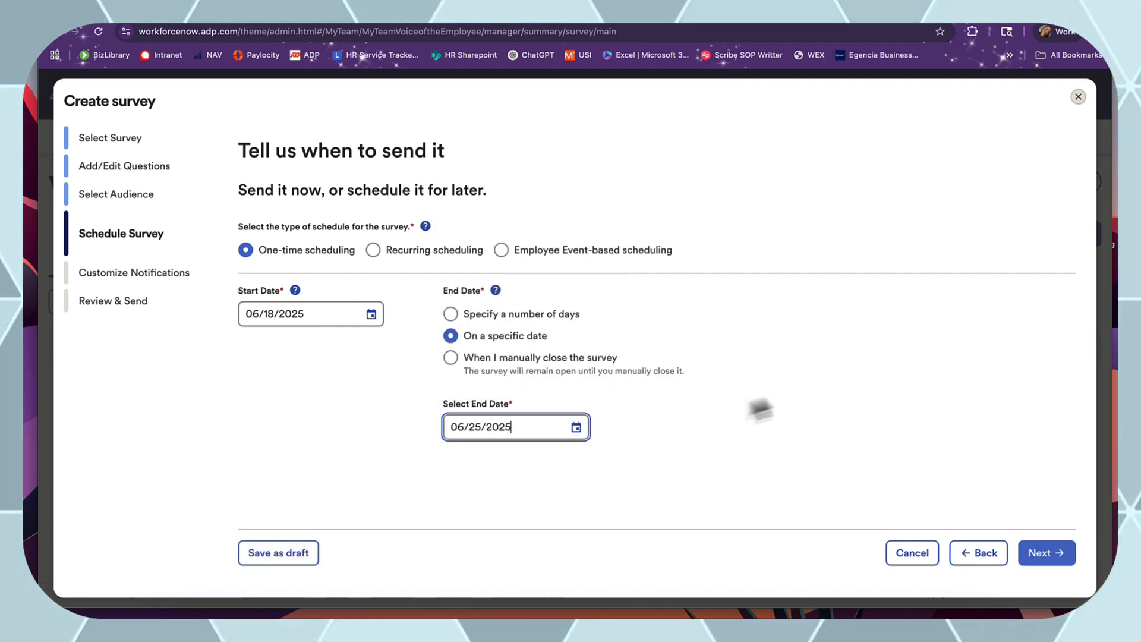
{"action": "left_click", "coordinate": [1043, 555]}
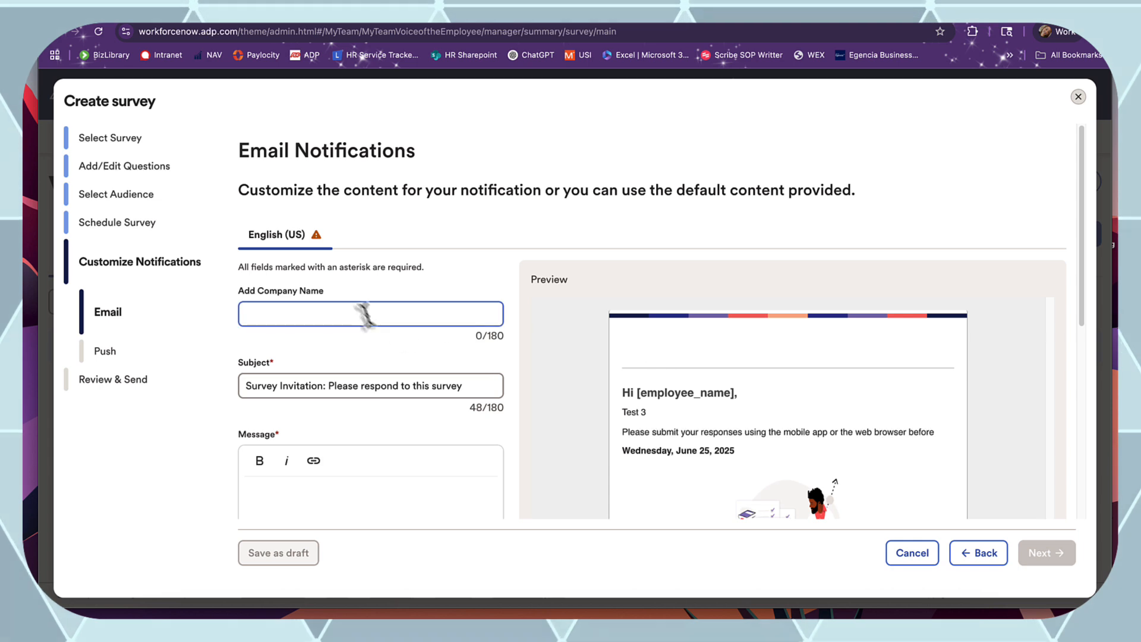
Add the company name "Lynker" to the email notification, keeping the default subject.
{"action": "left_click", "coordinate": [434, 312]}
{"action": "type", "text": "Lynker"}
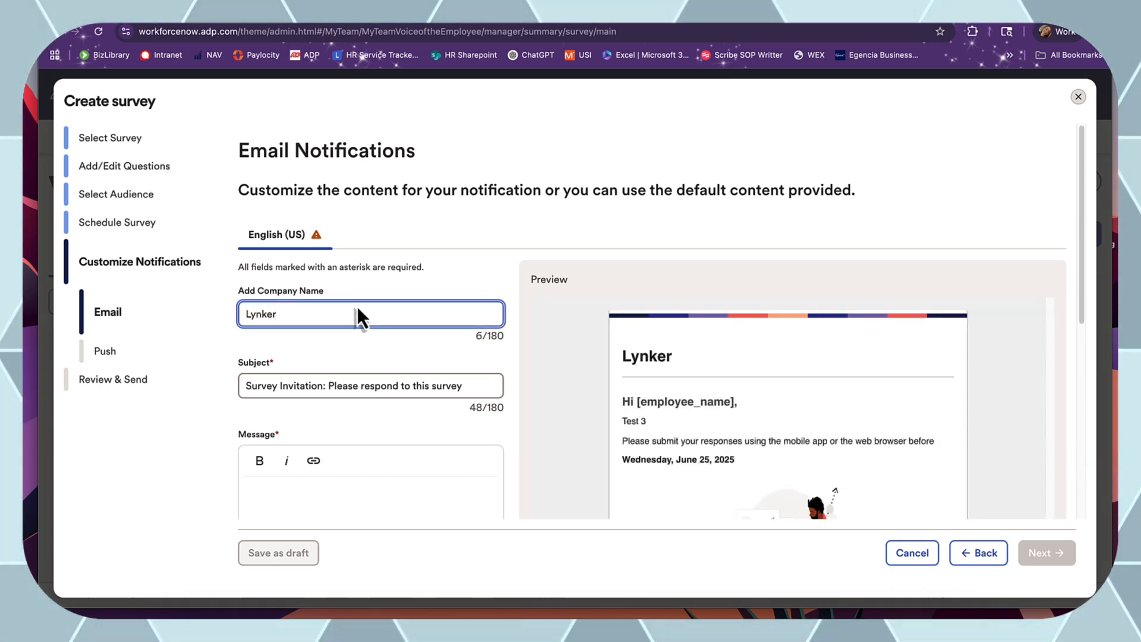
{"action": "left_click", "coordinate": [309, 388]}
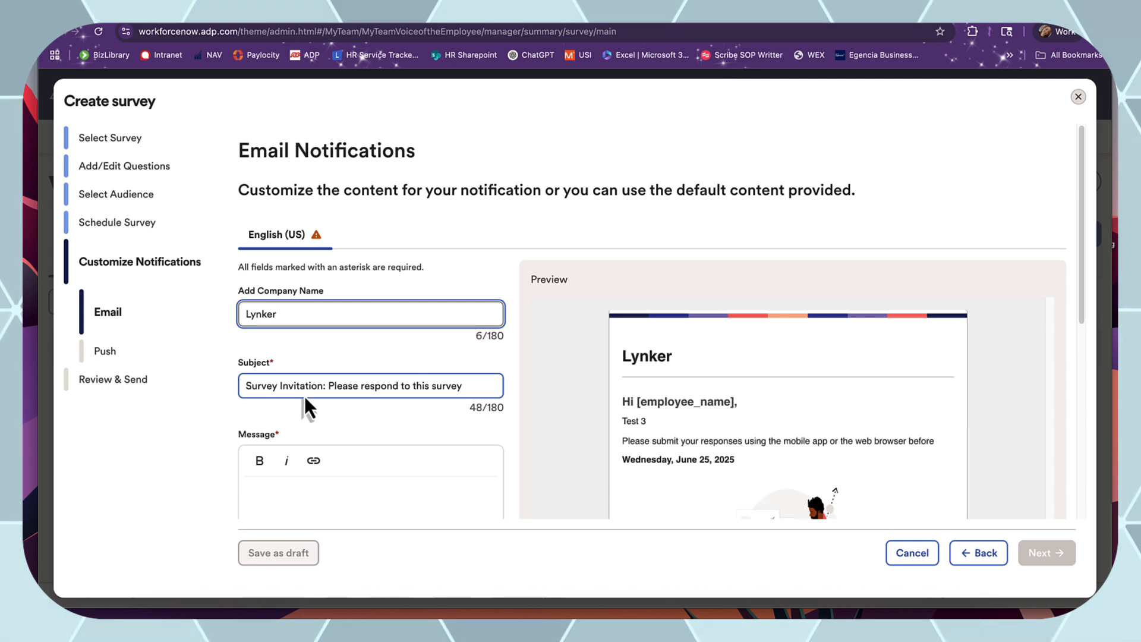
{"action": "scroll", "coordinate": [322, 398], "scroll_direction": "down", "scroll_amount": 1}
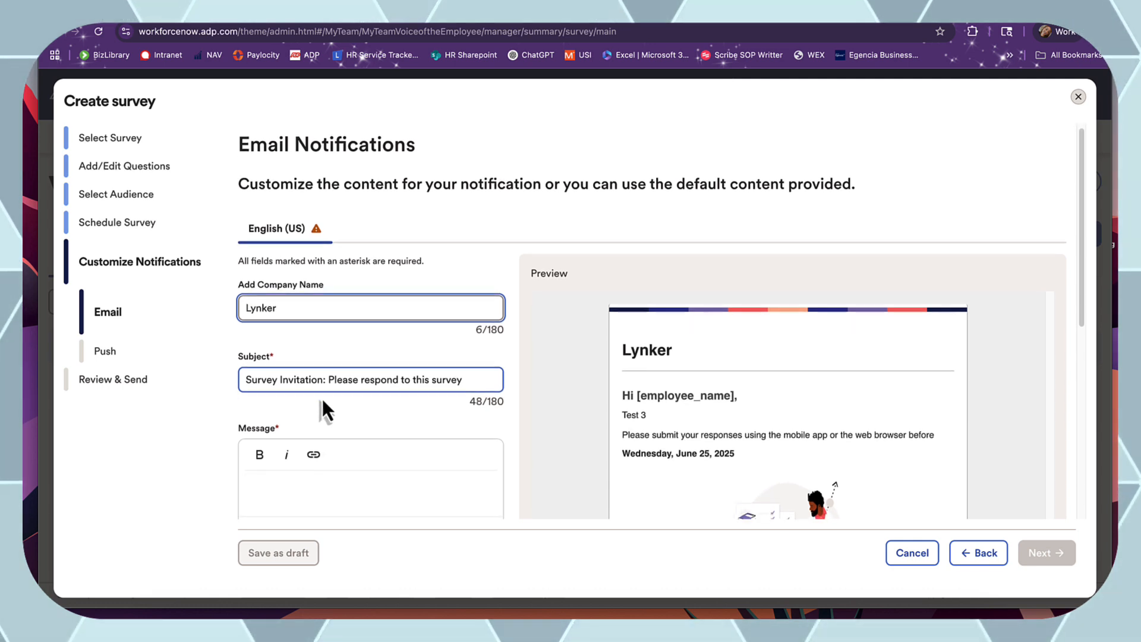
Write the email notification message "Let me know if you have any question!", check its preview and proceed to the push notification.
{"action": "left_click", "coordinate": [297, 449]}
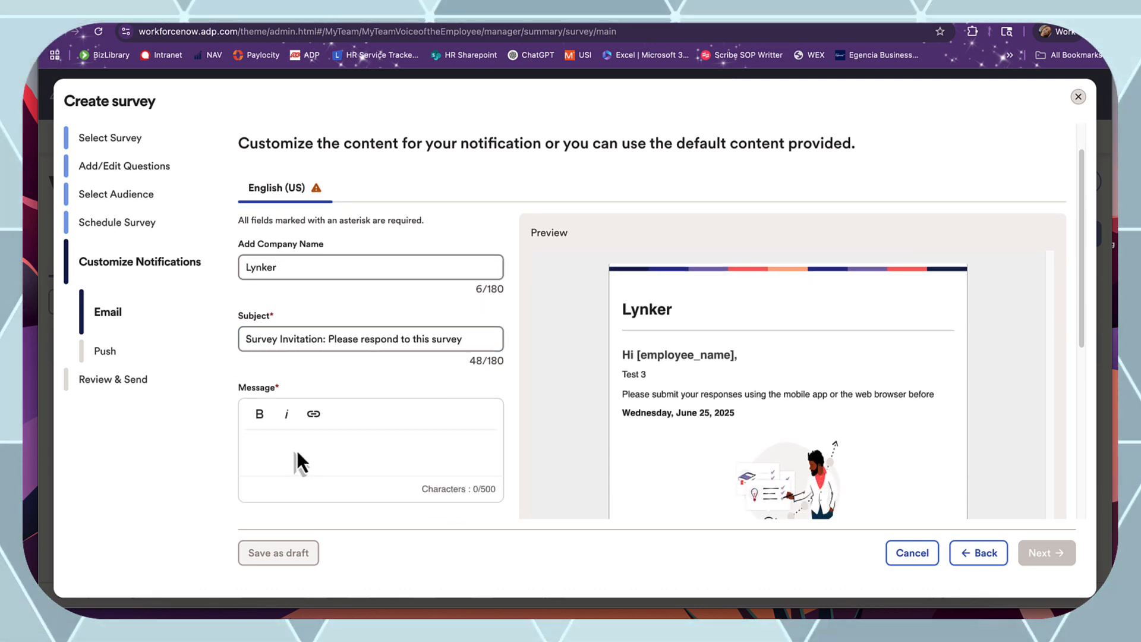
{"action": "type", "text": "Le"}
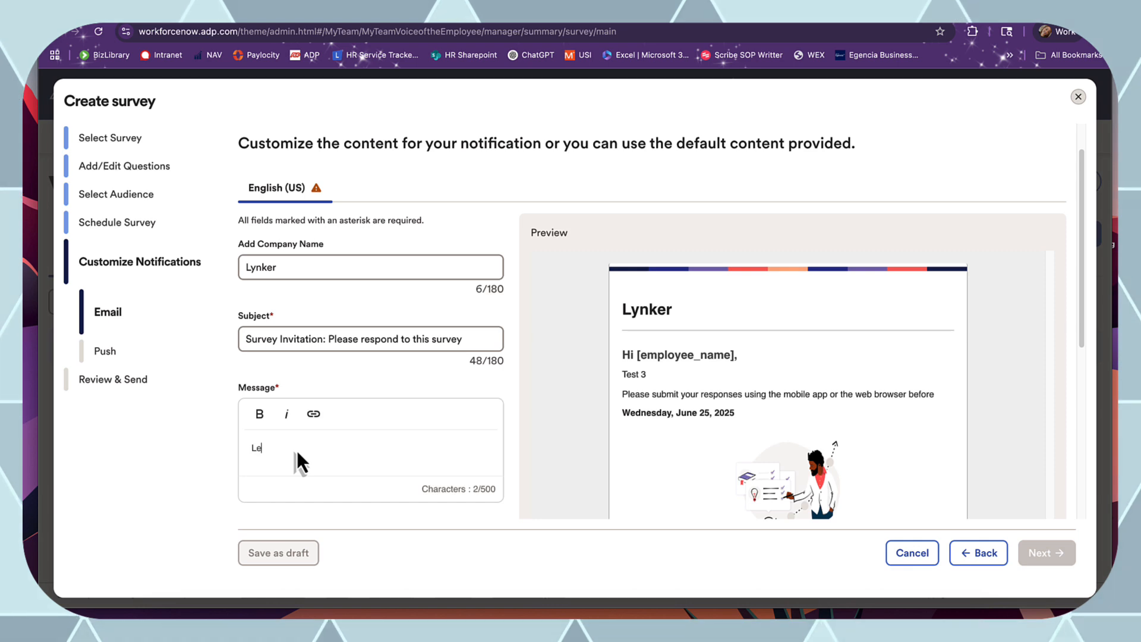
{"action": "type", "text": "t me know i"}
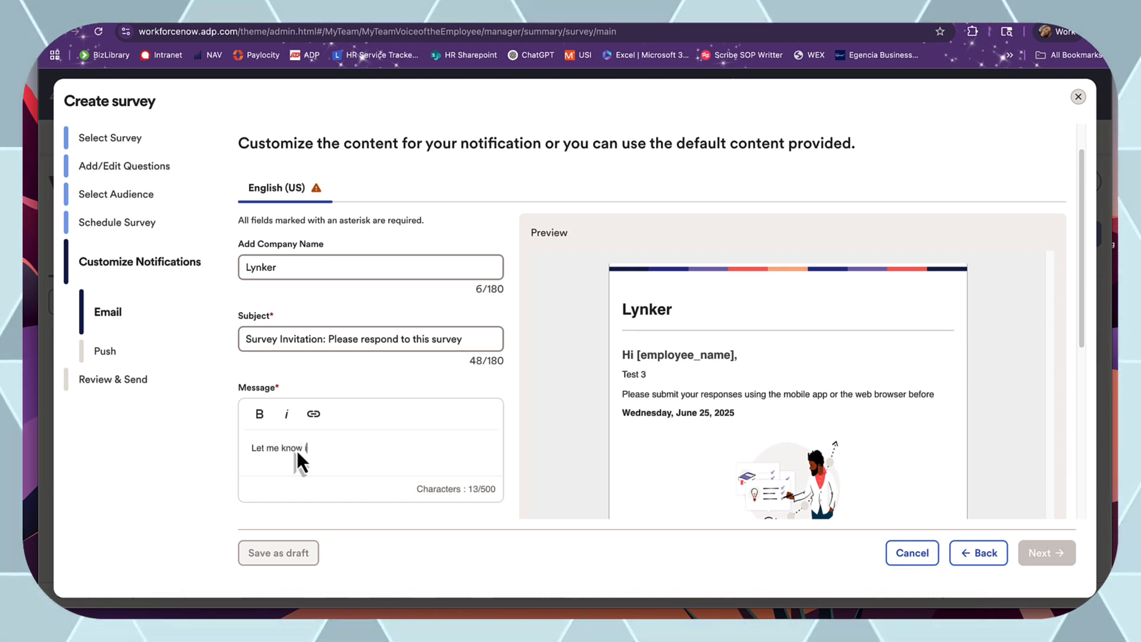
{"action": "type", "text": "f you hav"}
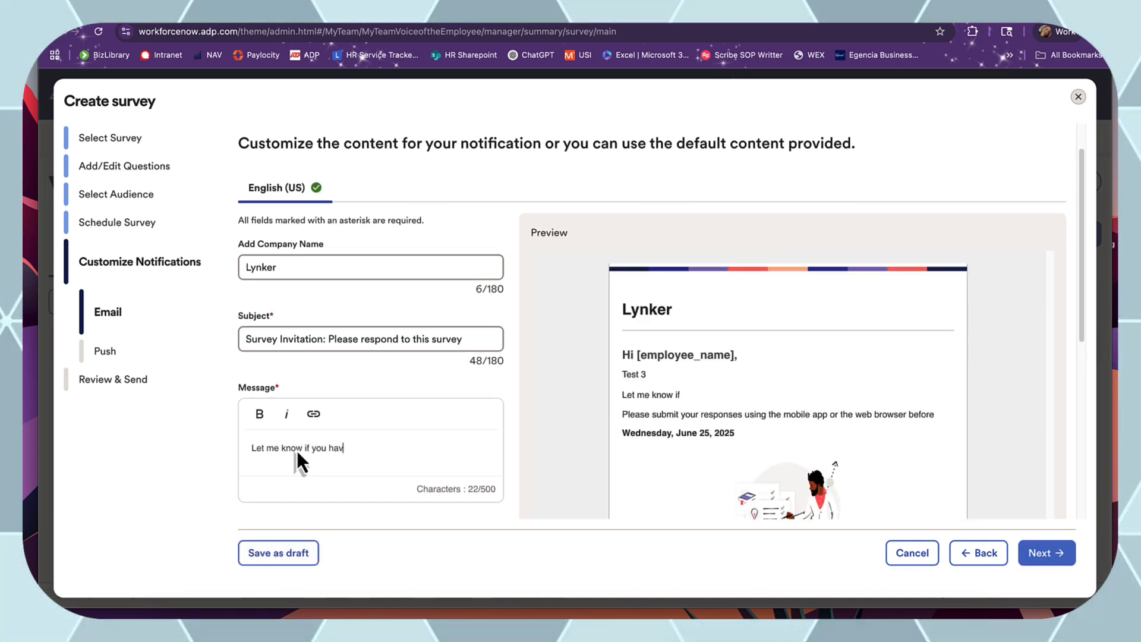
{"action": "type", "text": "e any question"}
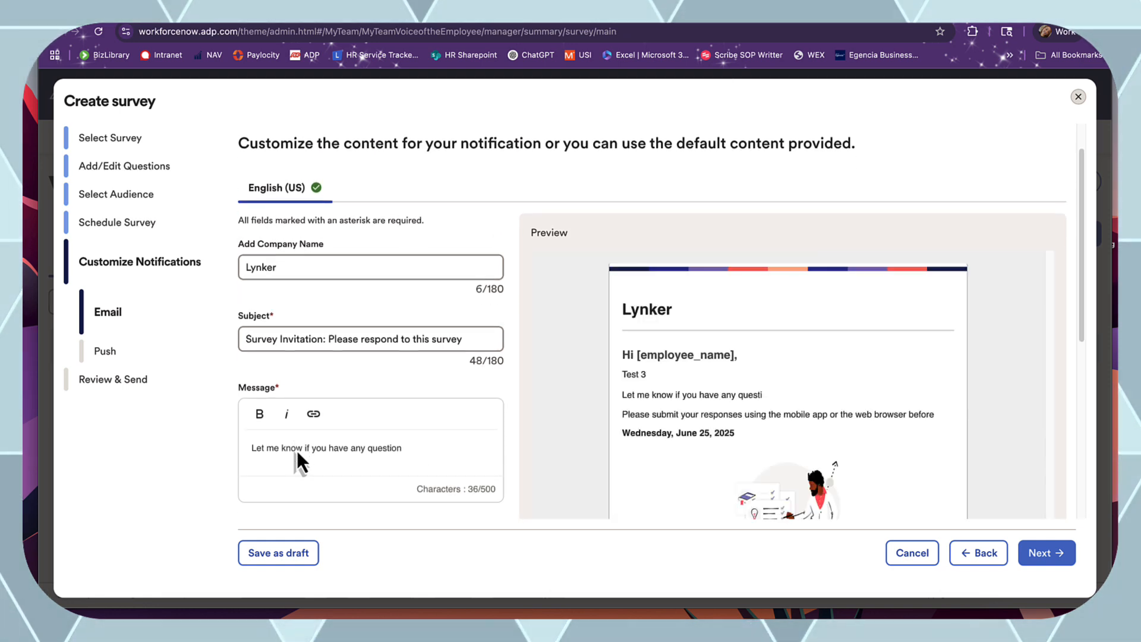
{"action": "type", "text": "!"}
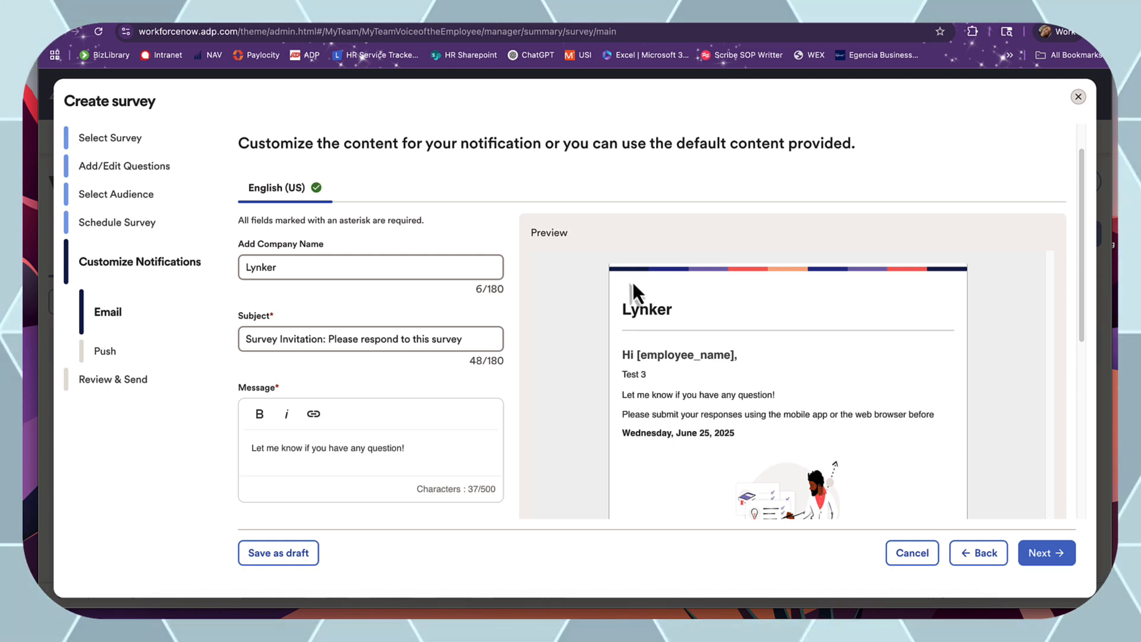
{"action": "scroll", "coordinate": [632, 282], "scroll_direction": "down", "scroll_amount": 3}
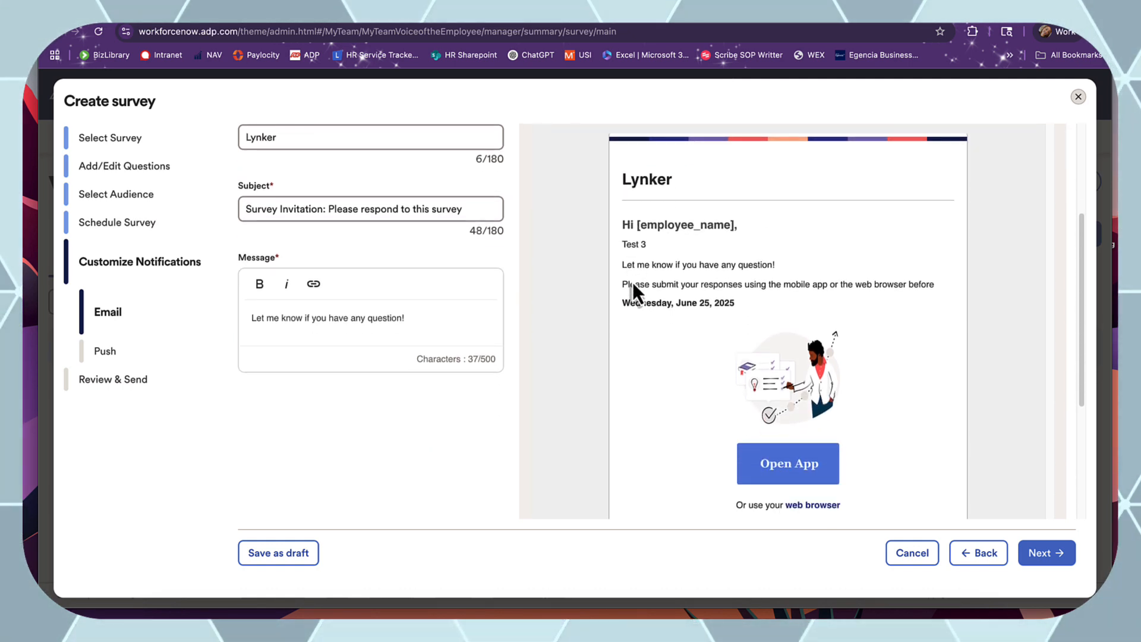
{"action": "scroll", "coordinate": [632, 281], "scroll_direction": "down", "scroll_amount": 1}
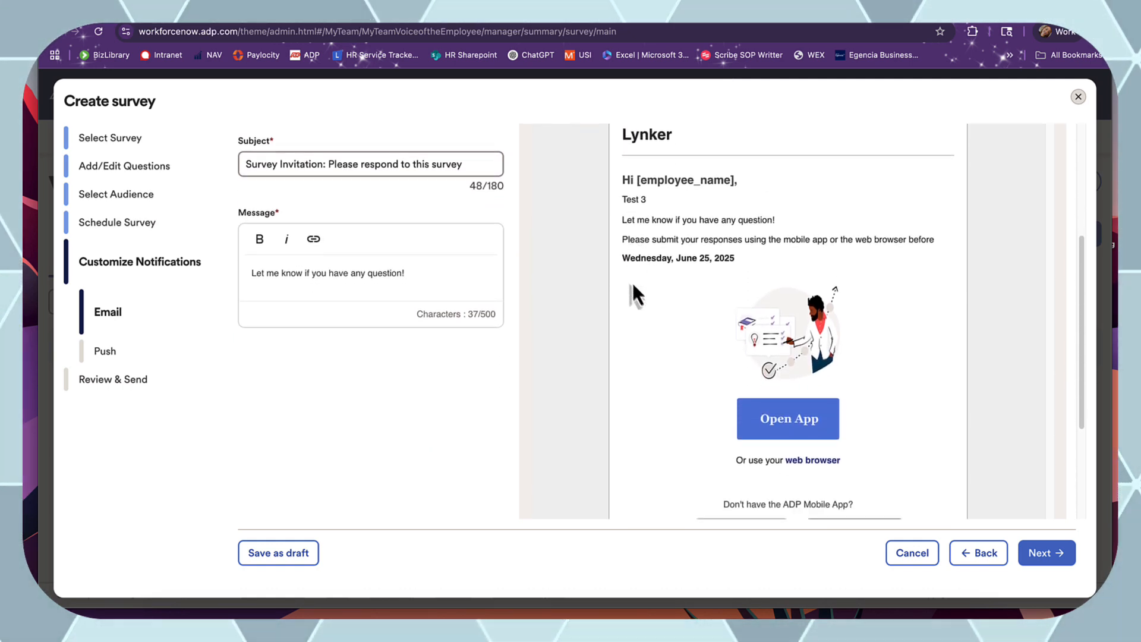
{"action": "left_click", "coordinate": [1040, 553]}
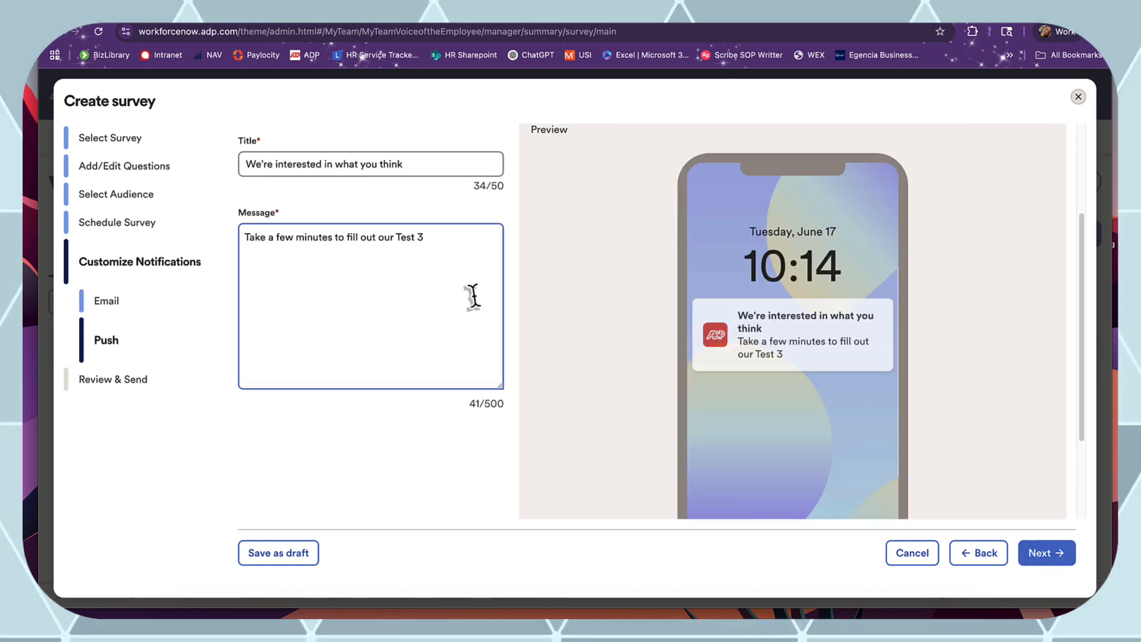
Review the push notification and its phone preview, keep the default title and message, and proceed to the final review.
{"action": "scroll", "coordinate": [473, 296], "scroll_direction": "up", "scroll_amount": 2}
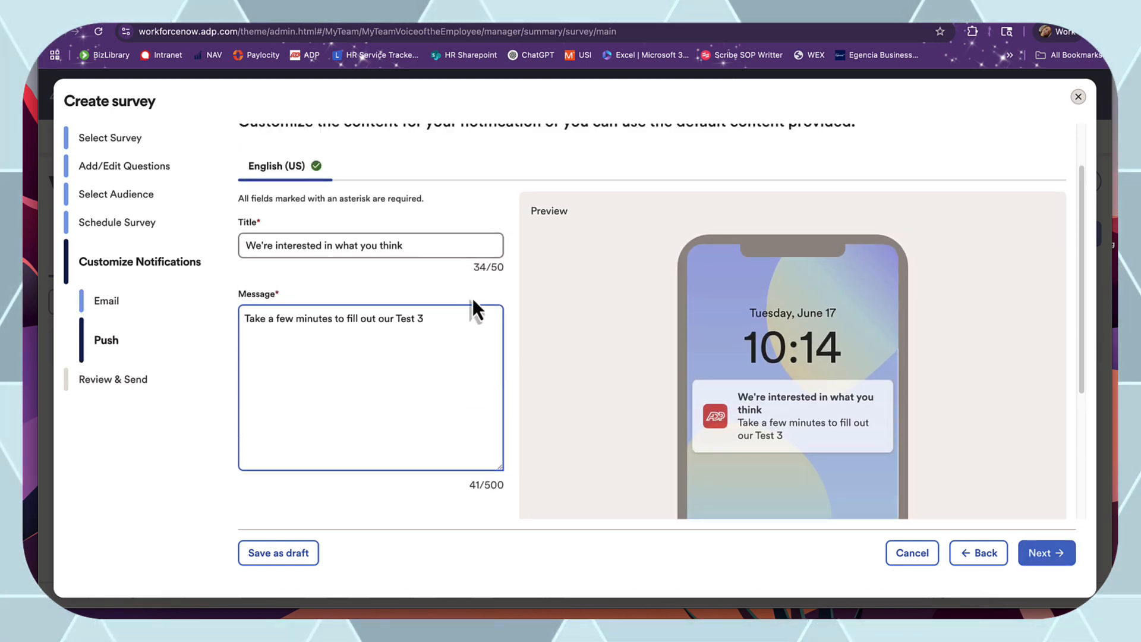
{"action": "scroll", "coordinate": [472, 298], "scroll_direction": "up", "scroll_amount": 1}
{"action": "key", "text": "shift+Tab"}
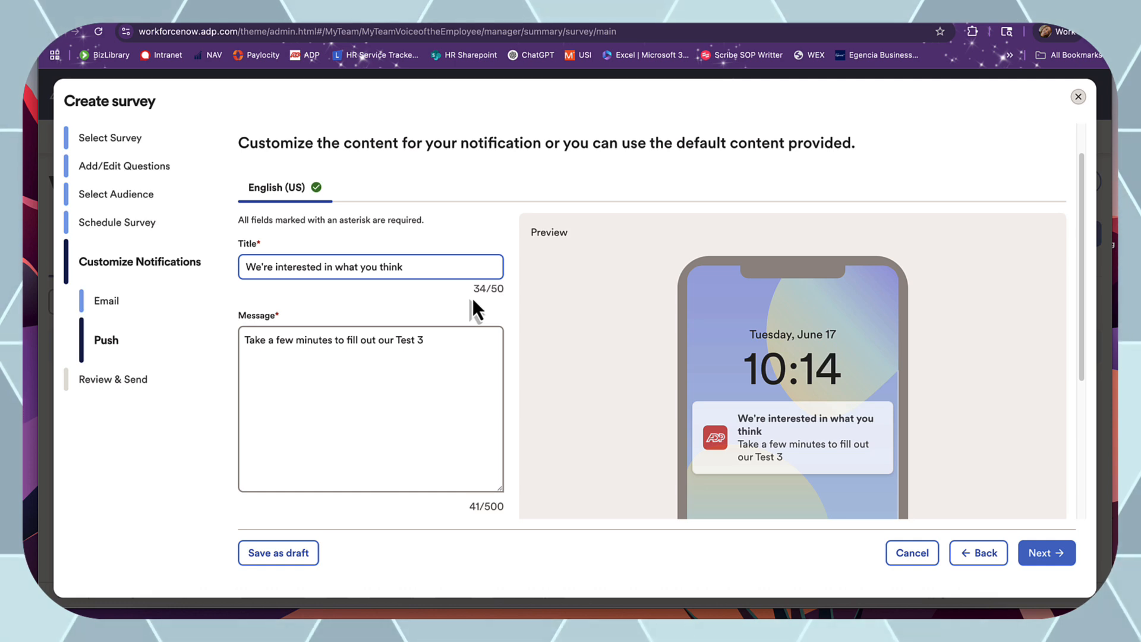
{"action": "left_click", "coordinate": [730, 414]}
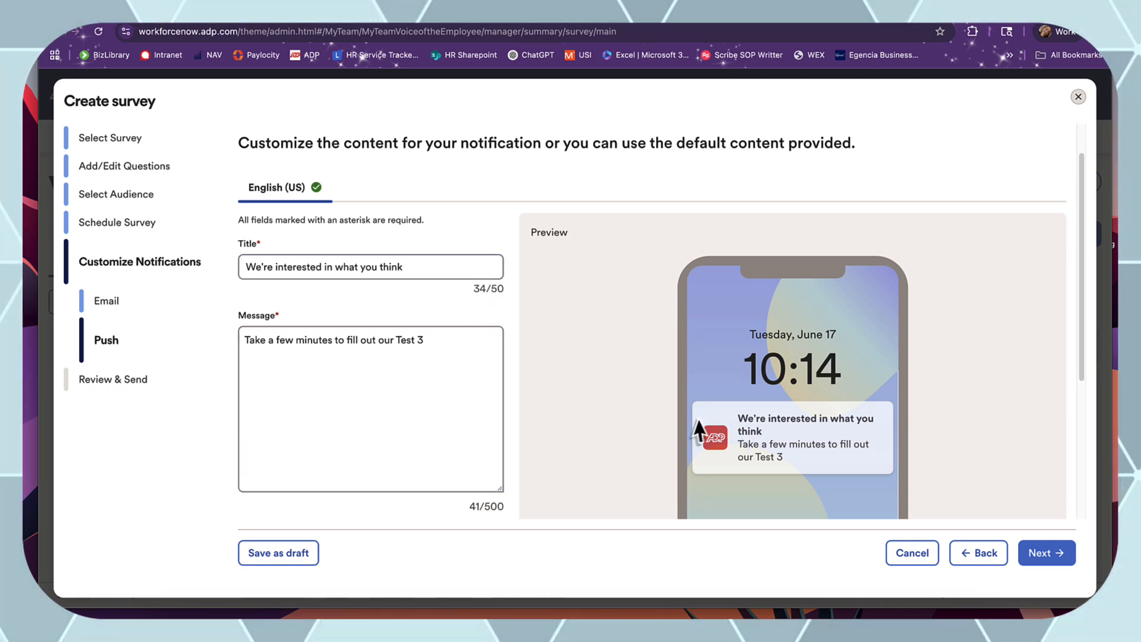
{"action": "scroll", "coordinate": [793, 438], "scroll_direction": "down", "scroll_amount": 1}
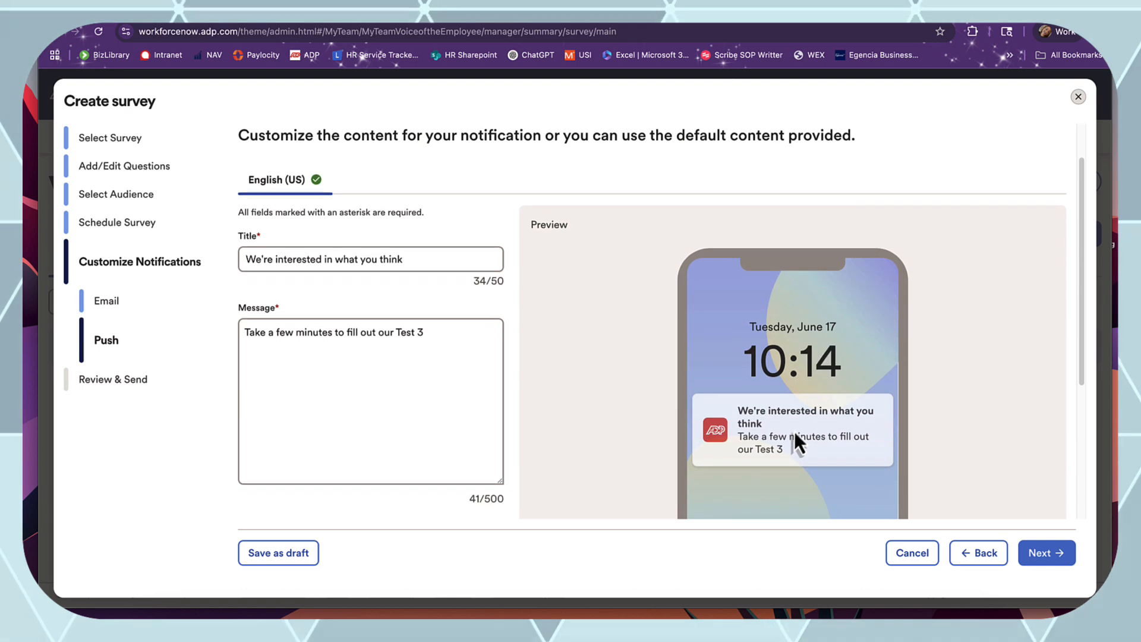
{"action": "scroll", "coordinate": [794, 430], "scroll_direction": "down", "scroll_amount": 3}
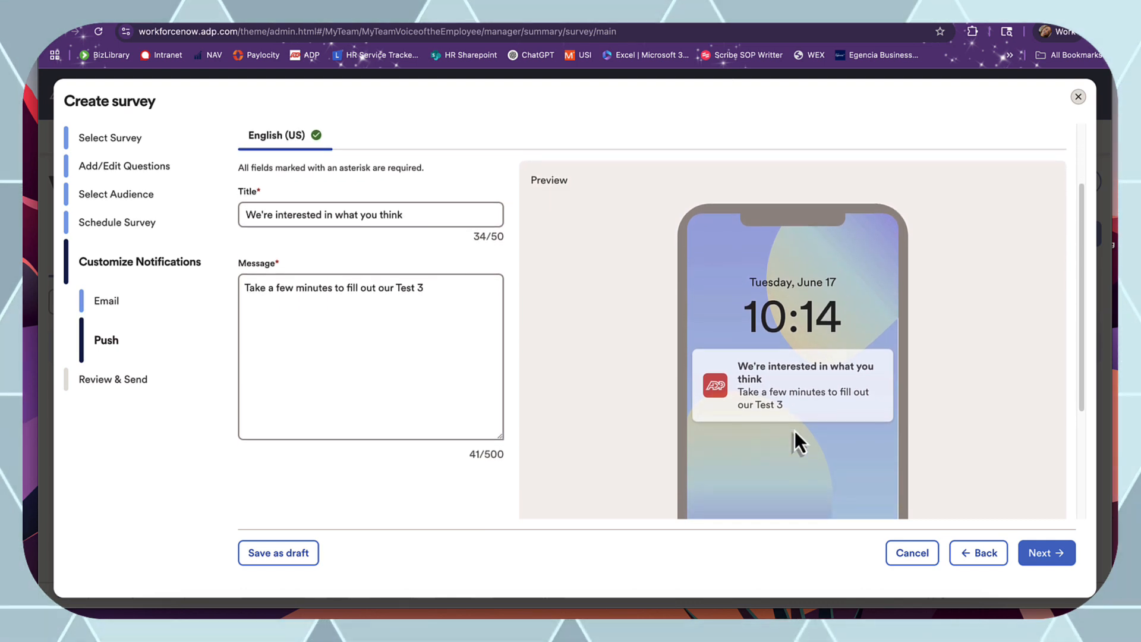
{"action": "left_click", "coordinate": [1048, 559]}
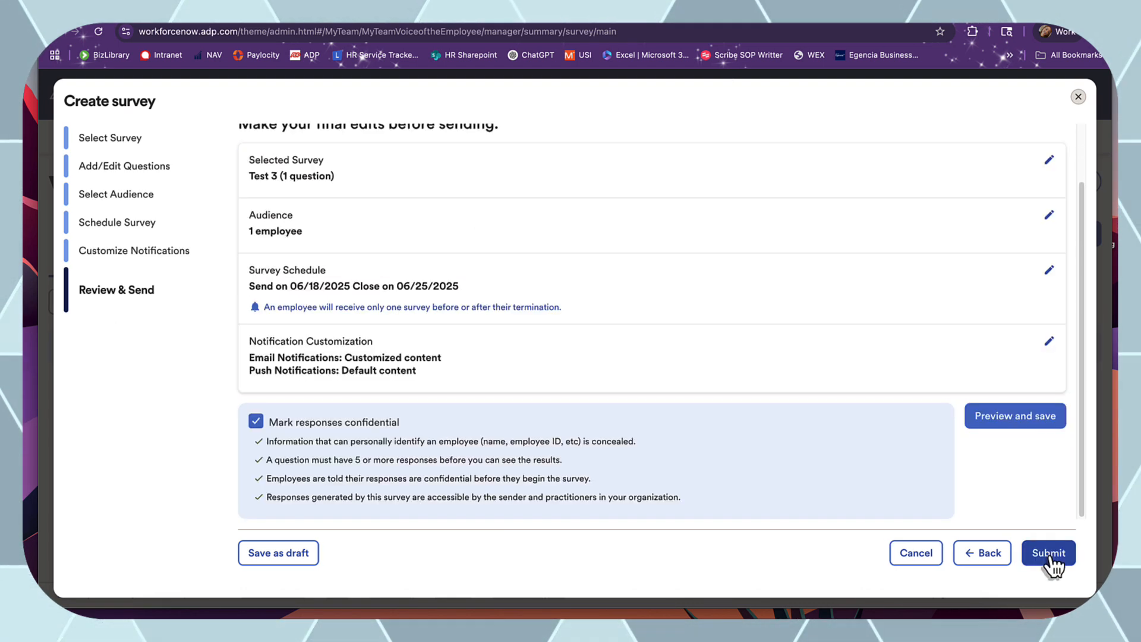
Review the survey summary, turn off "Mark responses confidential" and submit the survey.
{"action": "scroll", "coordinate": [629, 222], "scroll_direction": "up", "scroll_amount": 3}
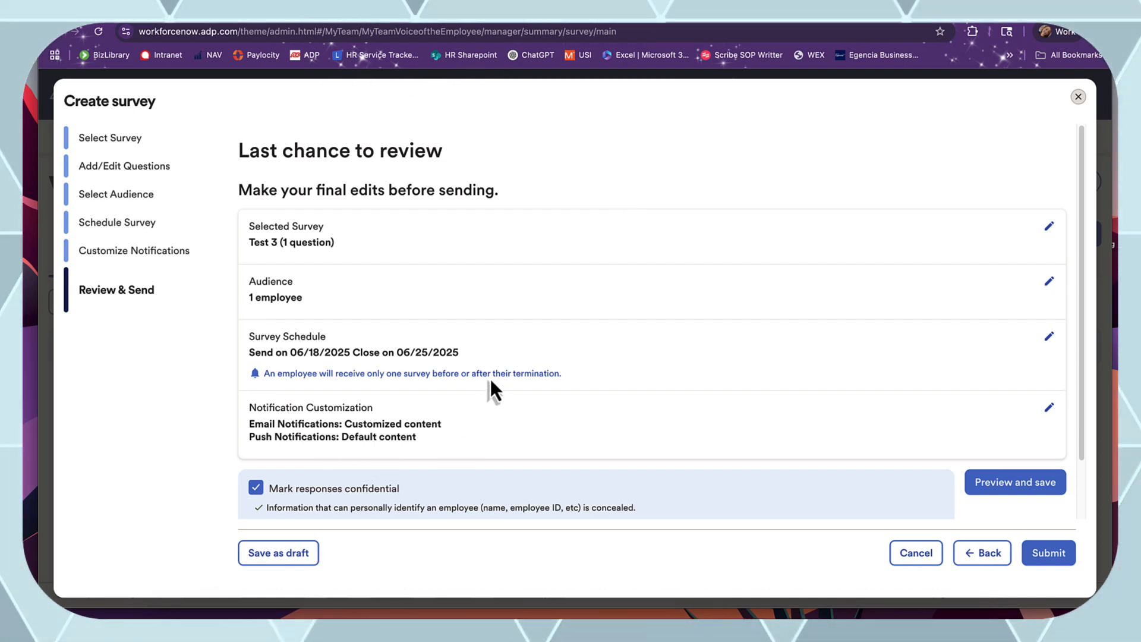
{"action": "scroll", "coordinate": [491, 381], "scroll_direction": "down", "scroll_amount": 1}
{"action": "scroll", "coordinate": [491, 382], "scroll_direction": "down", "scroll_amount": 2}
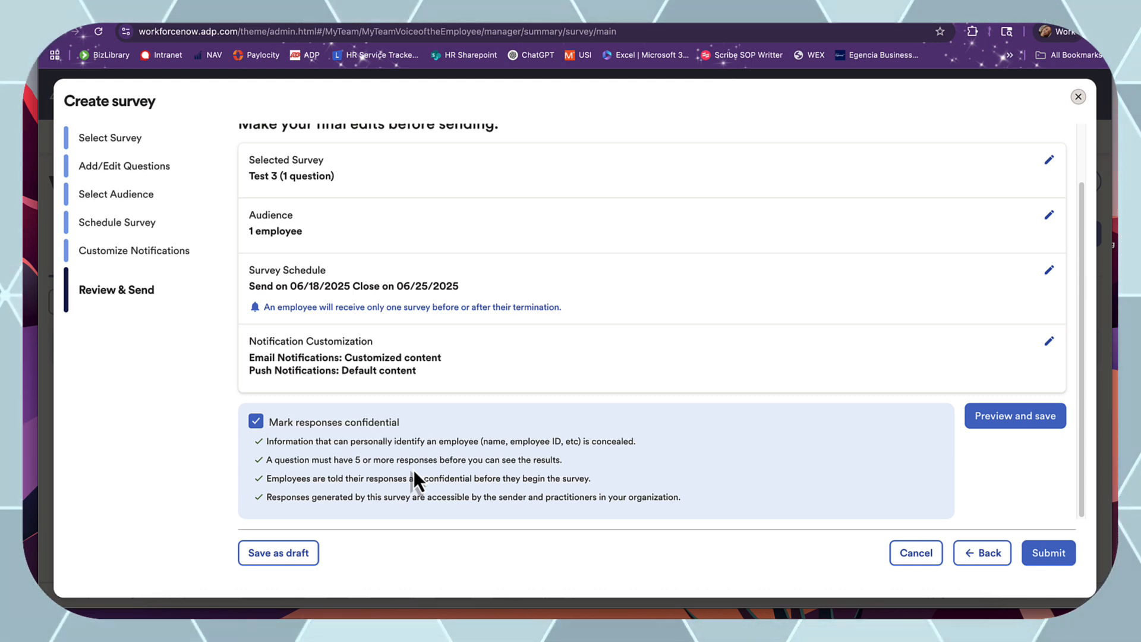
{"action": "left_click", "coordinate": [260, 422]}
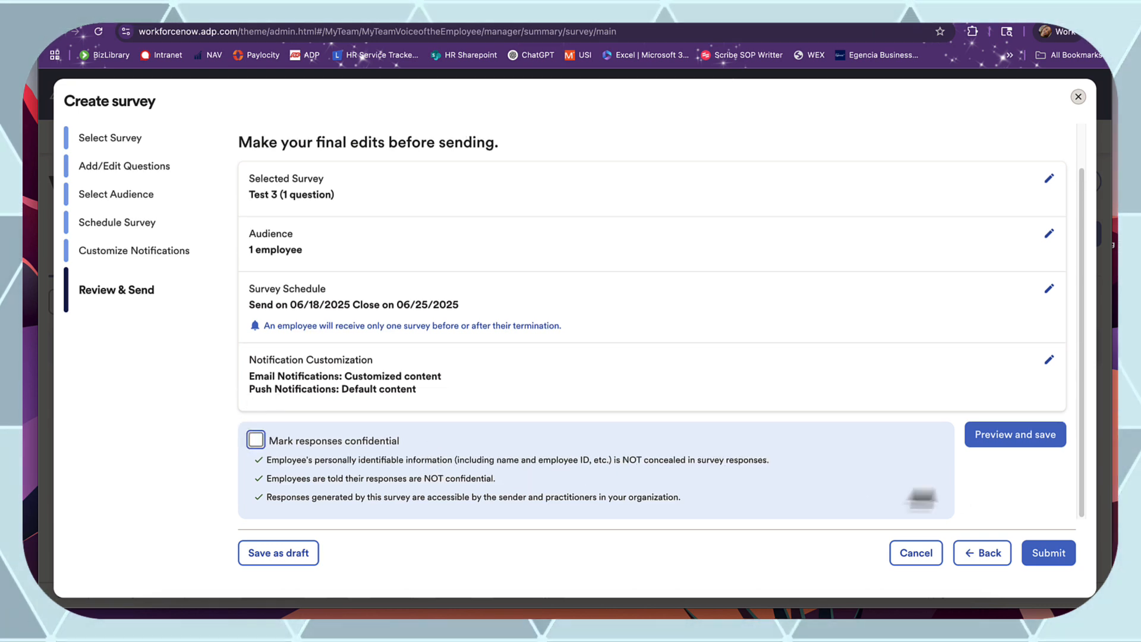
{"action": "left_click", "coordinate": [1050, 554]}
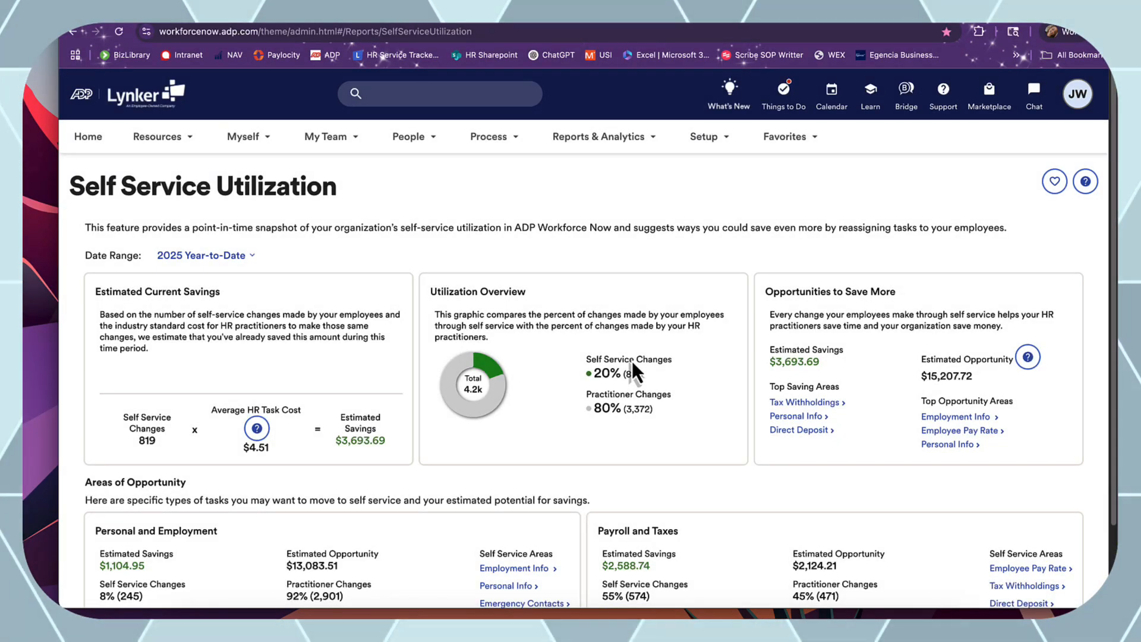
Start a new broadcast from the team's Voice of the Employee broadcasts, acknowledging the guidelines for surveys and broadcasts.
{"action": "left_click", "coordinate": [334, 152]}
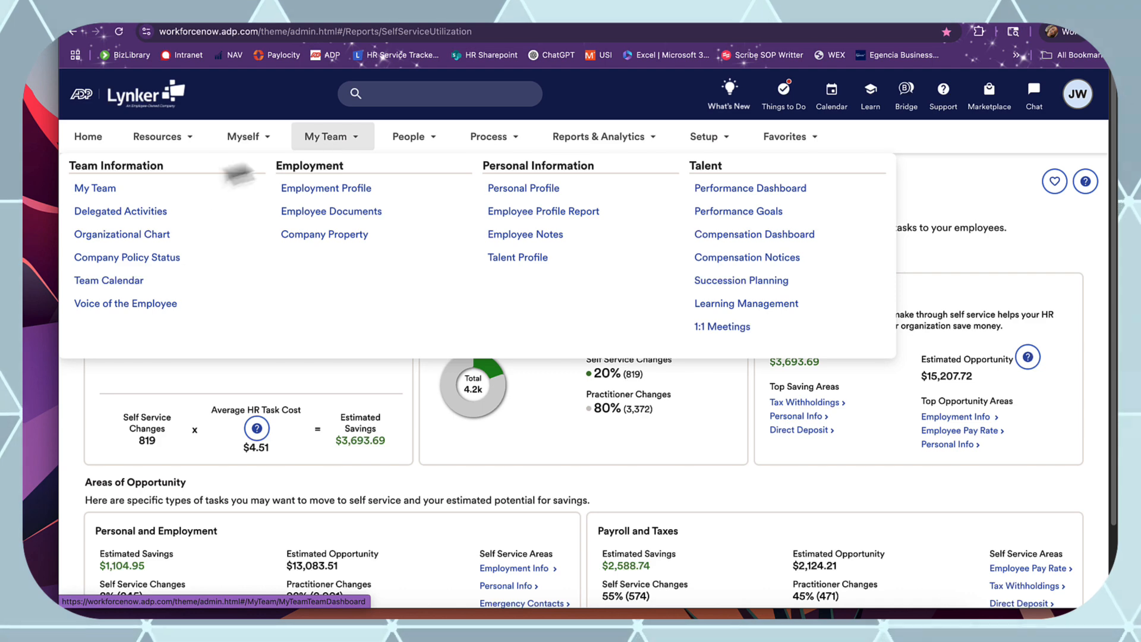
{"action": "left_click", "coordinate": [107, 304]}
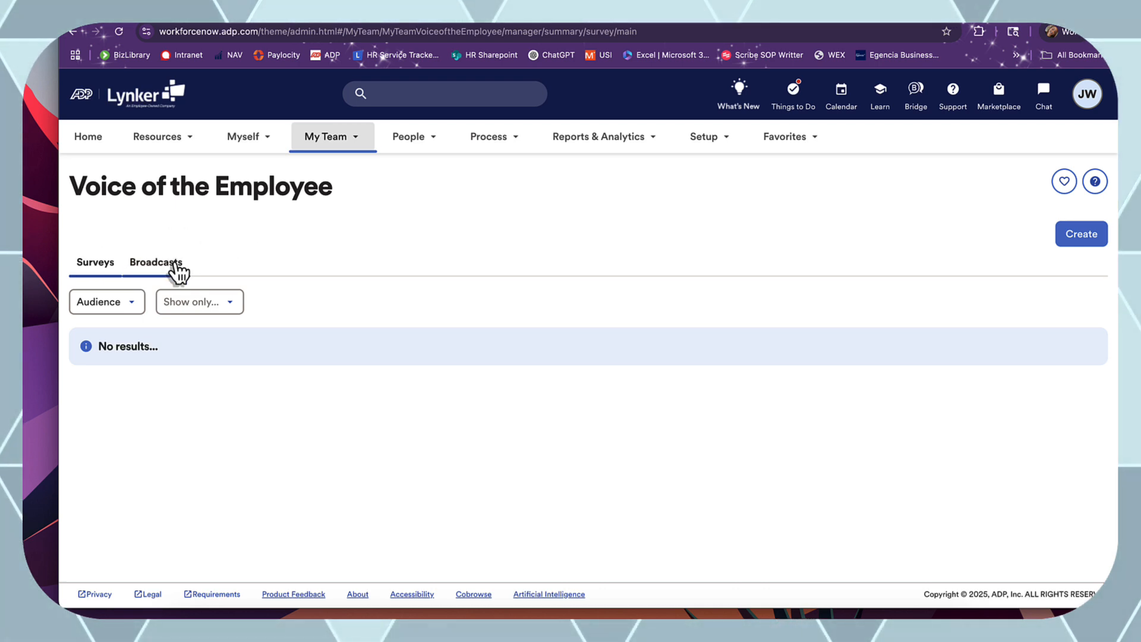
{"action": "left_click", "coordinate": [176, 265]}
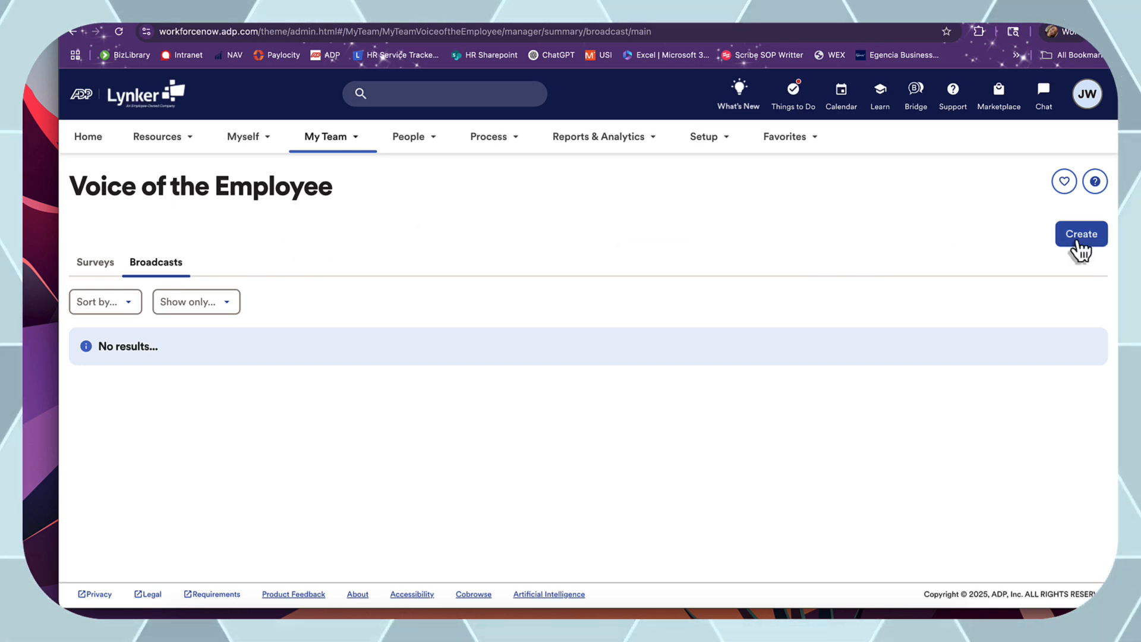
{"action": "left_click", "coordinate": [1078, 241]}
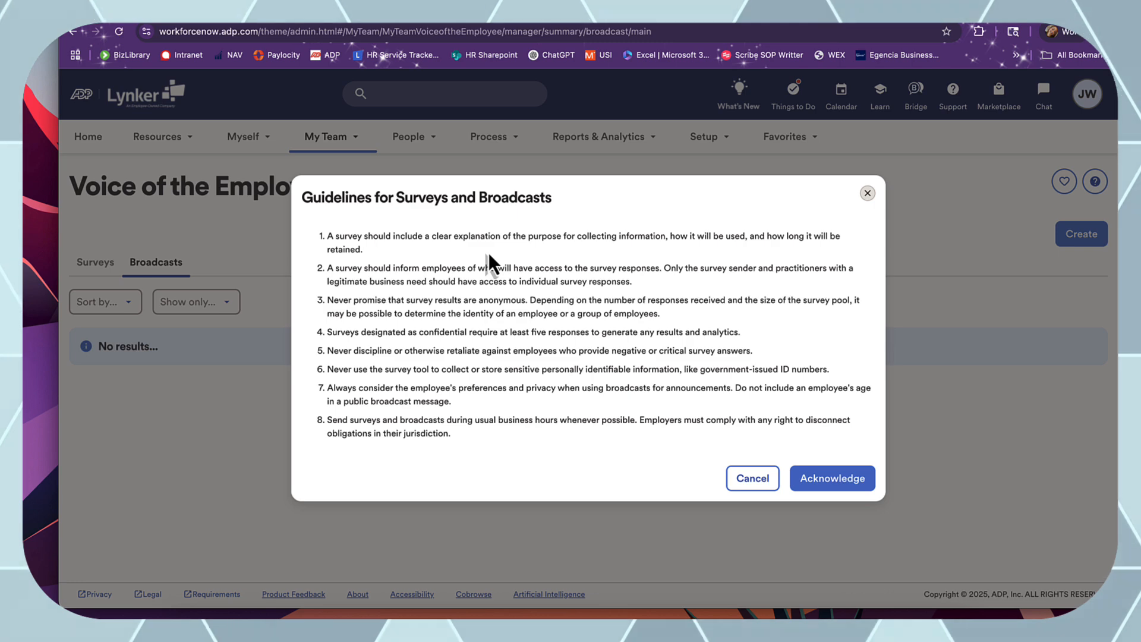
{"action": "left_click", "coordinate": [850, 483]}
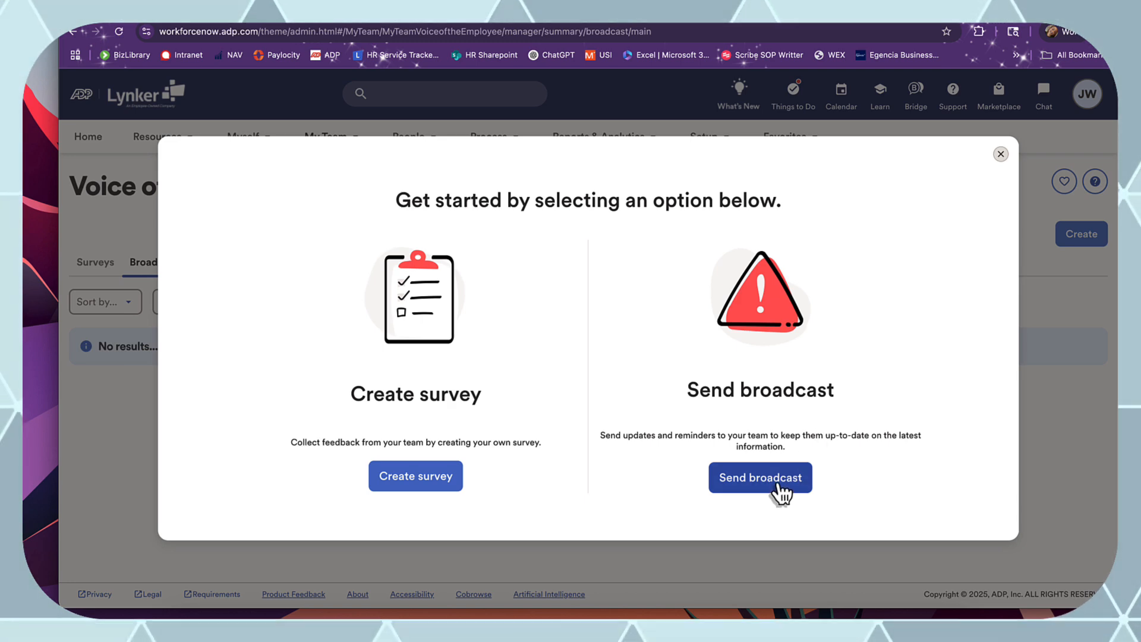
{"action": "left_click", "coordinate": [780, 491]}
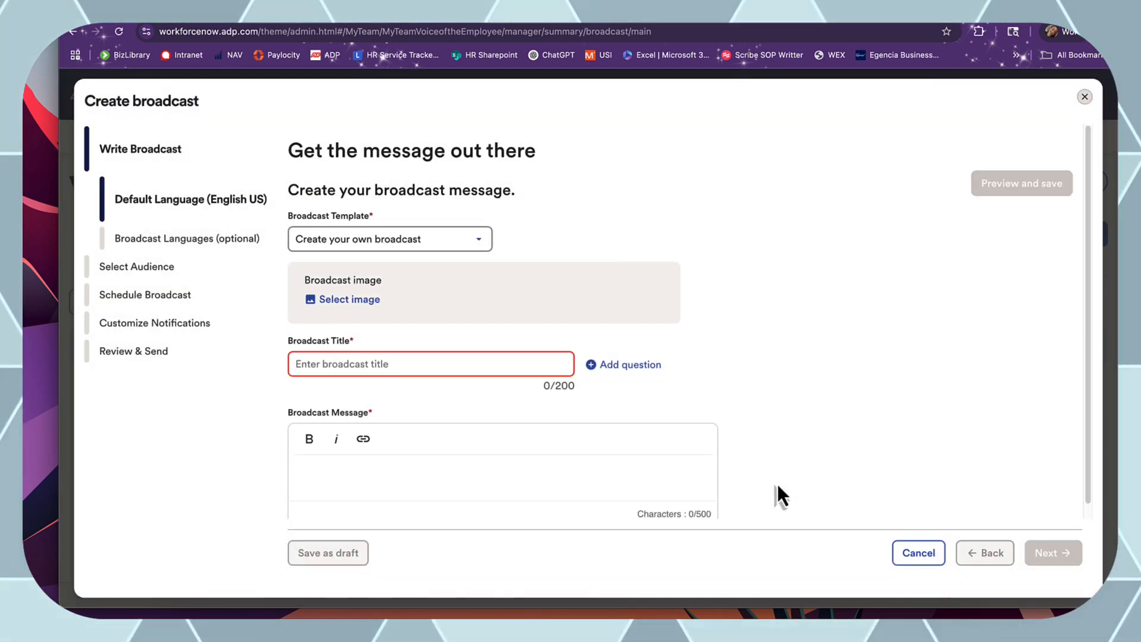
Write the broadcast with the "Create your own broadcast" template, title "test" and message "test", and proceed to the broadcast languages.
{"action": "left_click", "coordinate": [451, 238]}
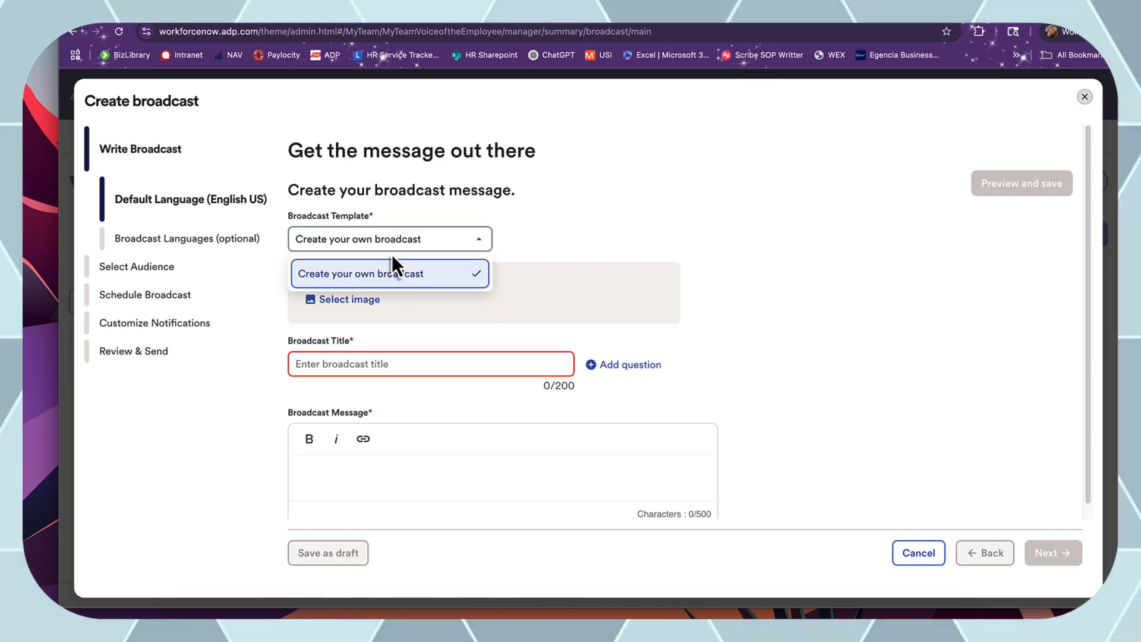
{"action": "left_click", "coordinate": [390, 272]}
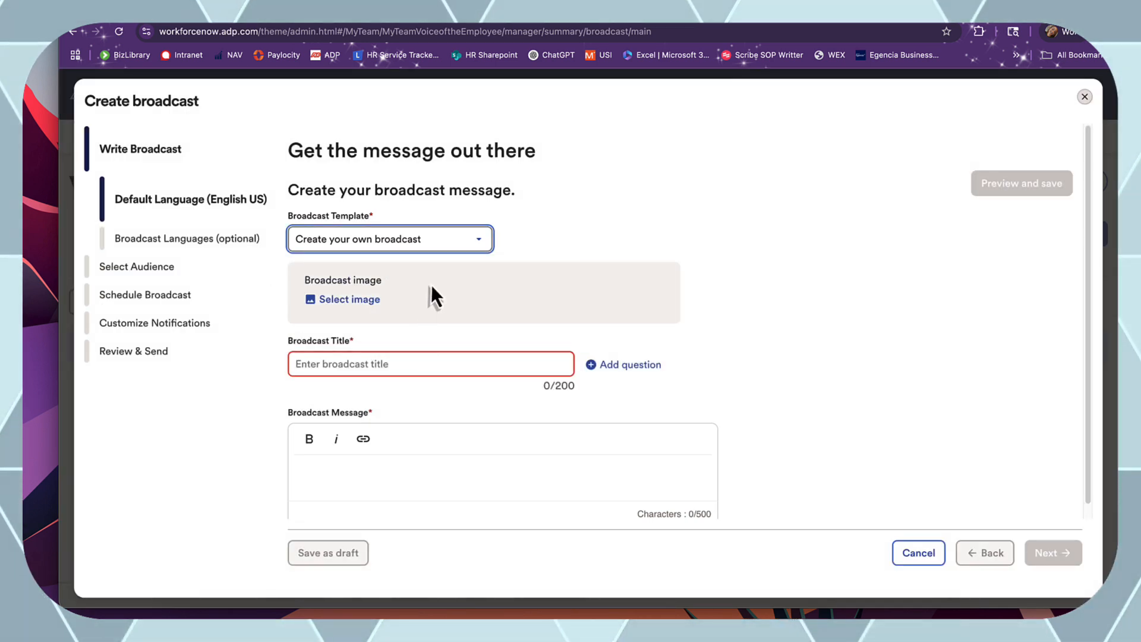
{"action": "left_click", "coordinate": [373, 364]}
{"action": "type", "text": "test"}
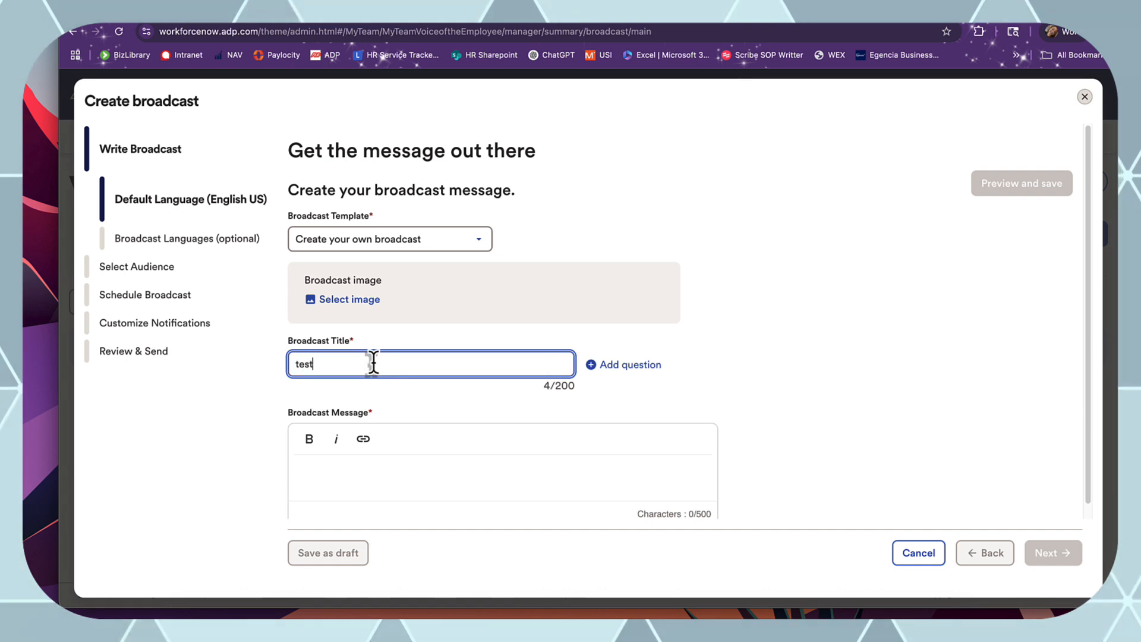
{"action": "left_click", "coordinate": [337, 494]}
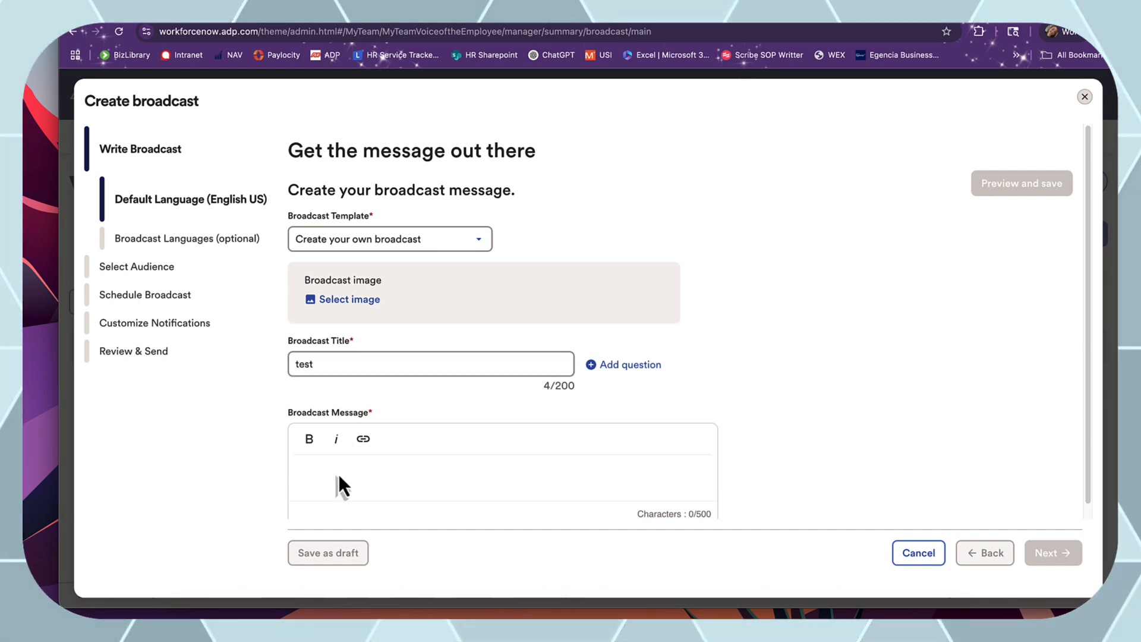
{"action": "type", "text": "test"}
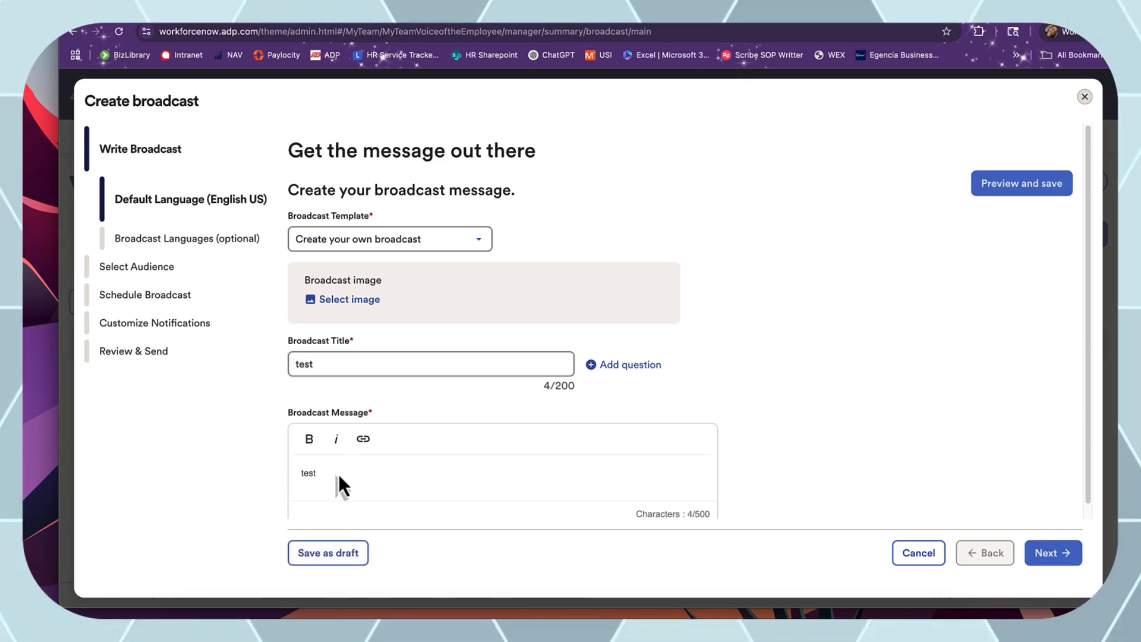
{"action": "scroll", "coordinate": [894, 407], "scroll_direction": "down", "scroll_amount": 1}
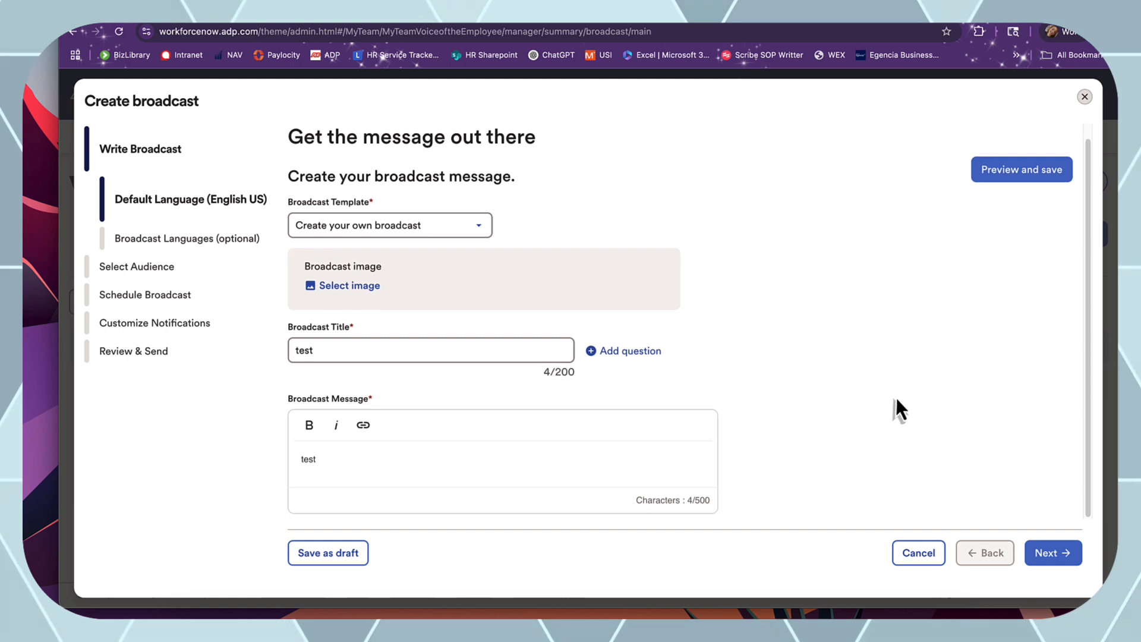
{"action": "left_click", "coordinate": [1065, 556]}
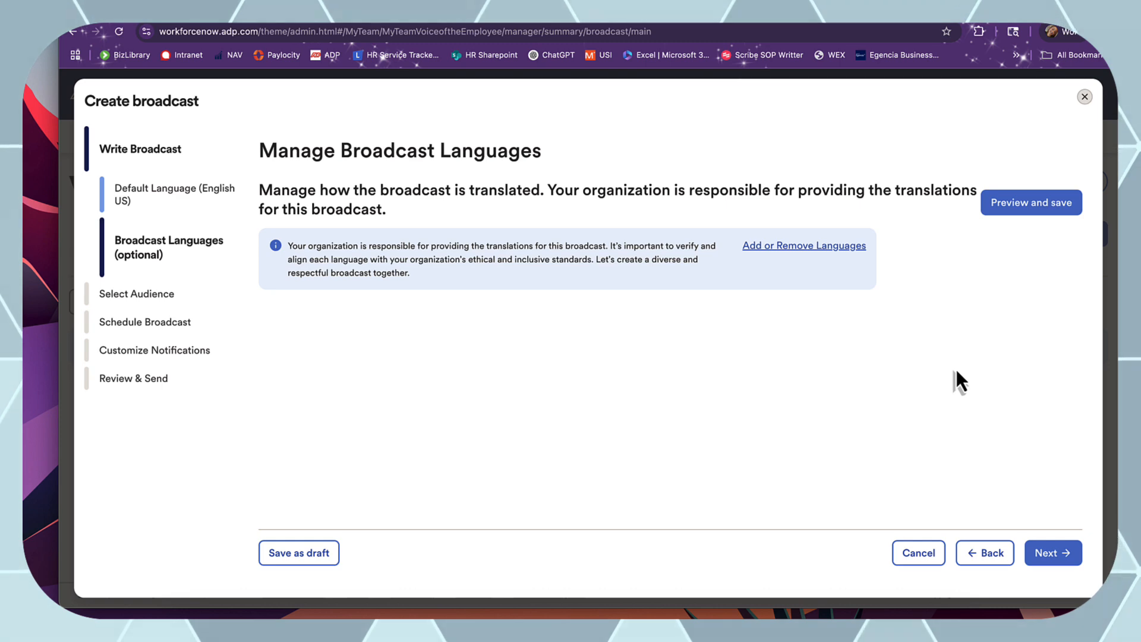
Check the additional languages available for the broadcast, add none and proceed to the audience selection.
{"action": "left_click", "coordinate": [759, 245]}
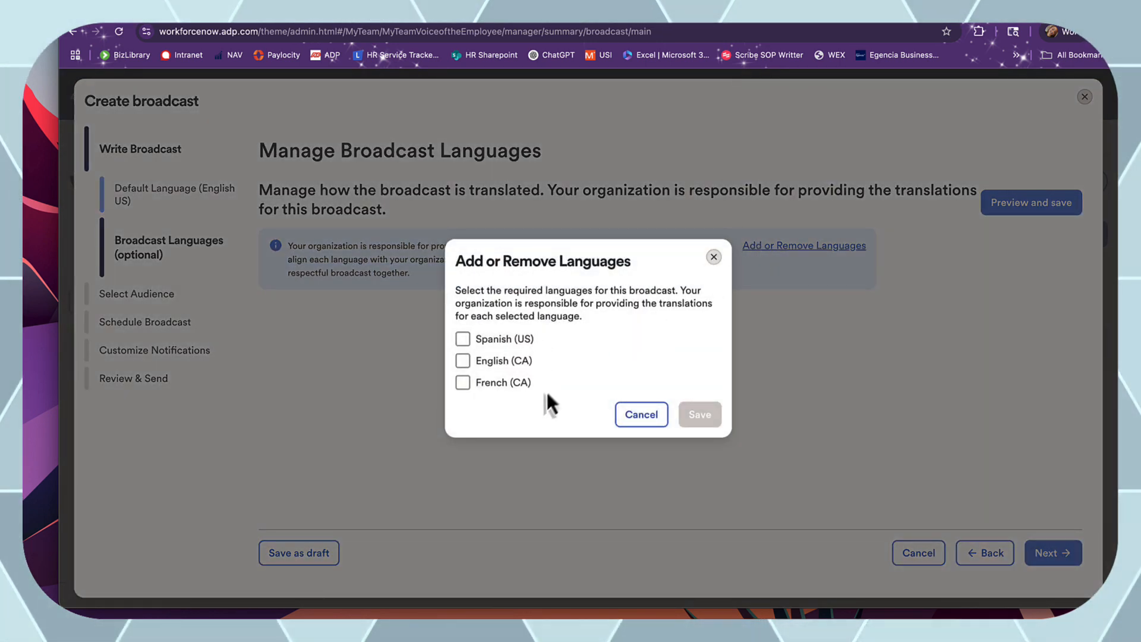
{"action": "left_click", "coordinate": [635, 419]}
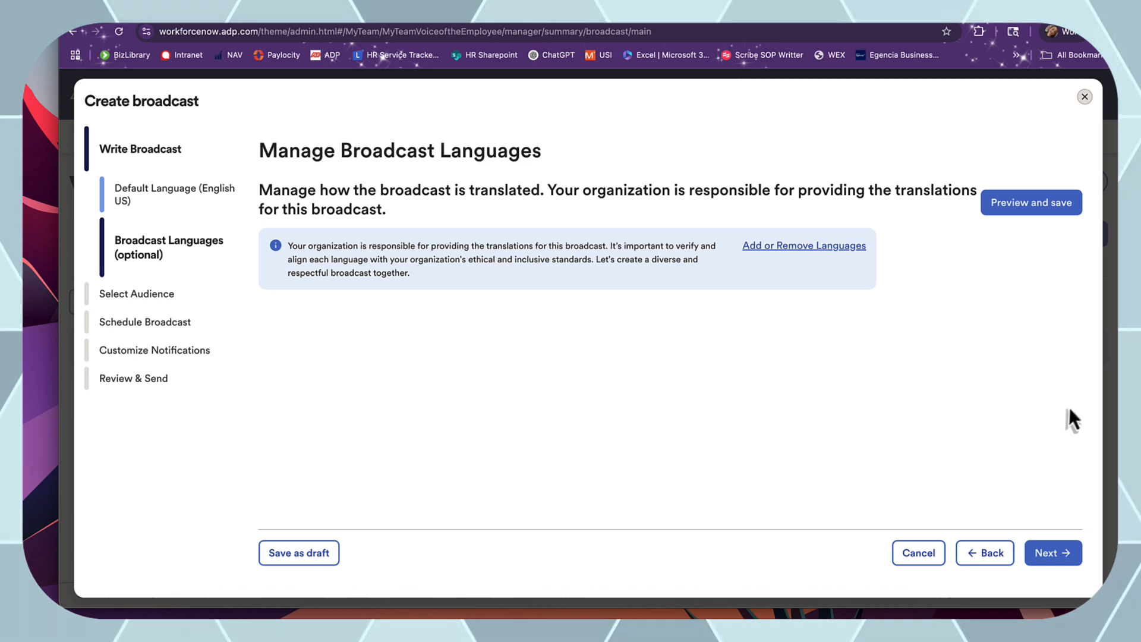
{"action": "left_click", "coordinate": [1049, 553]}
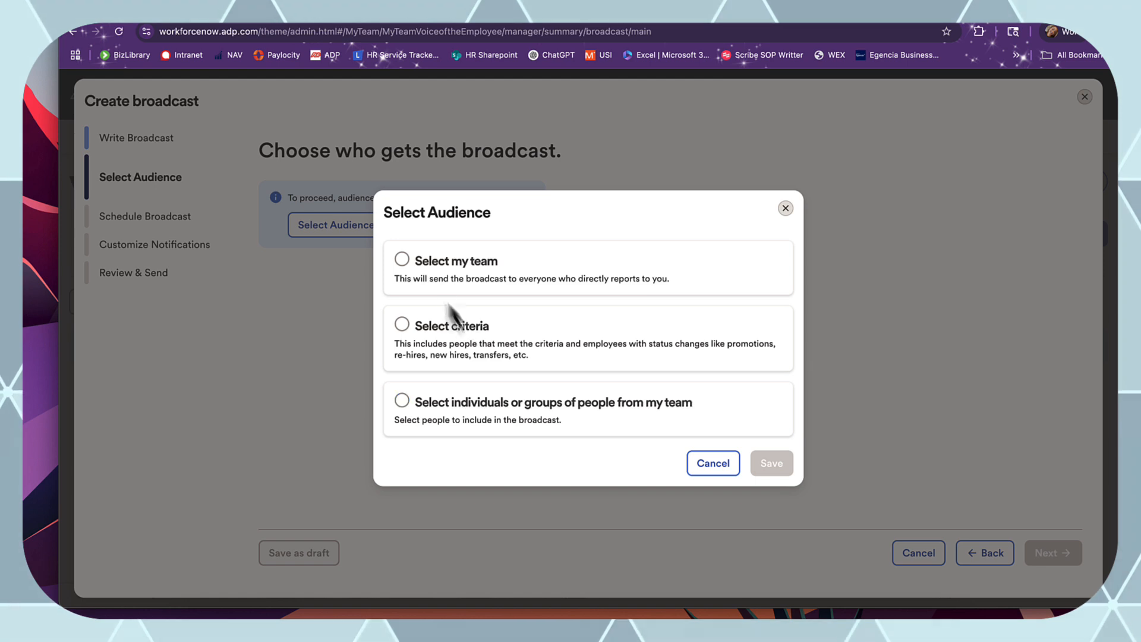
Set the broadcast audience to "Select my team", save it and proceed to scheduling.
{"action": "left_click", "coordinate": [402, 262]}
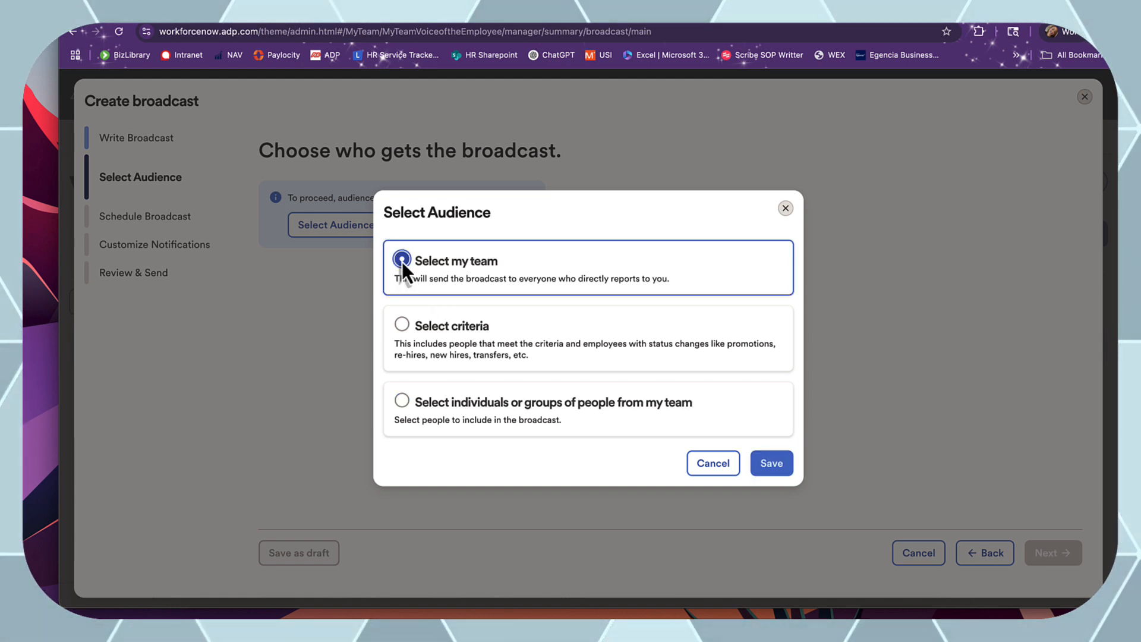
{"action": "left_click", "coordinate": [773, 464]}
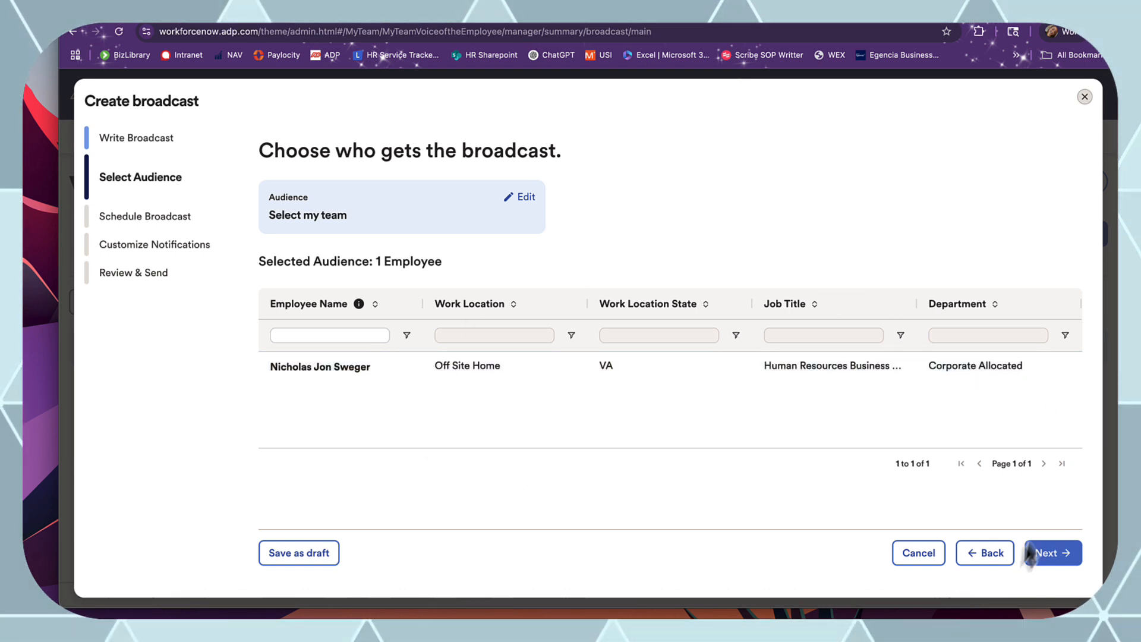
{"action": "left_click", "coordinate": [1045, 558]}
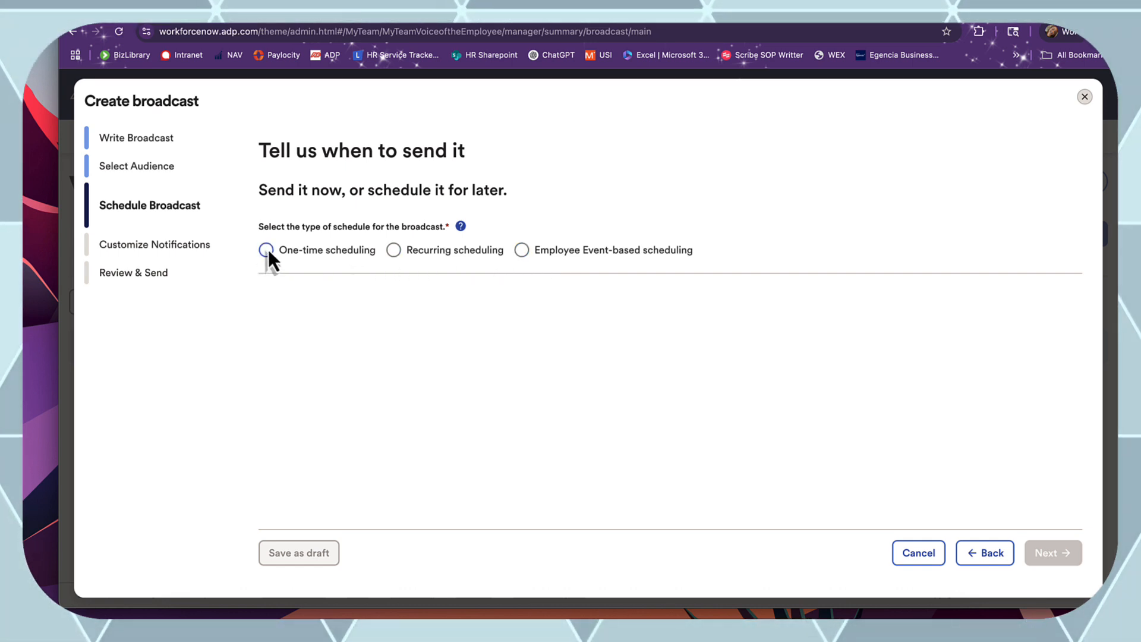
Schedule the broadcast one time, starting 06/19/2025 and ending on the specific date 06/20/2025, and proceed to the notifications.
{"action": "left_click", "coordinate": [266, 250]}
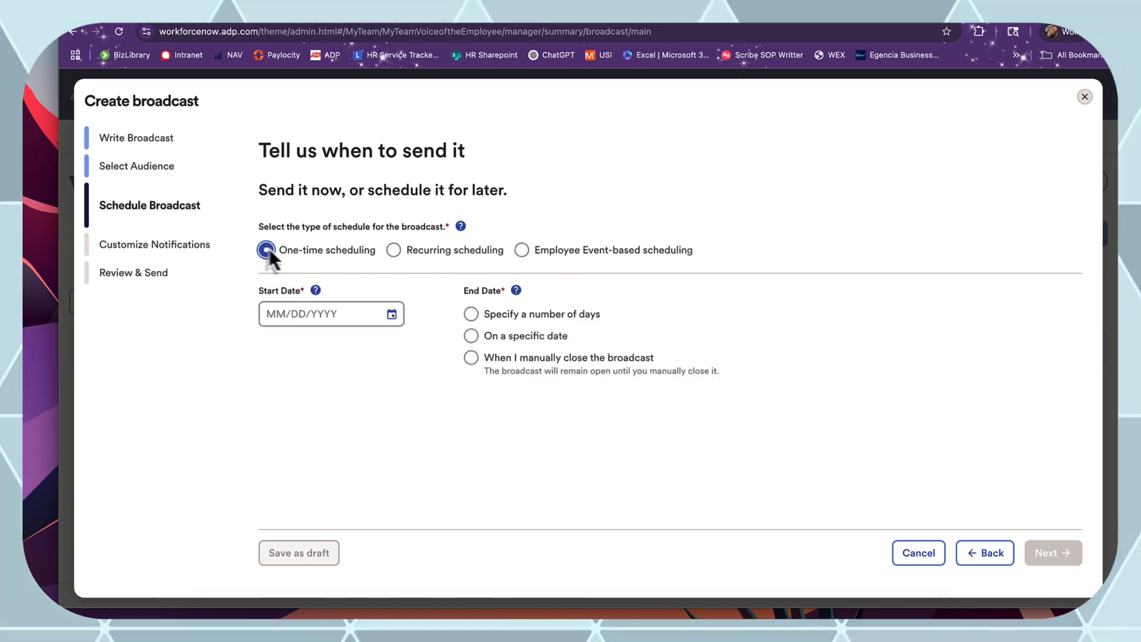
{"action": "left_click", "coordinate": [392, 324]}
{"action": "left_click", "coordinate": [402, 472]}
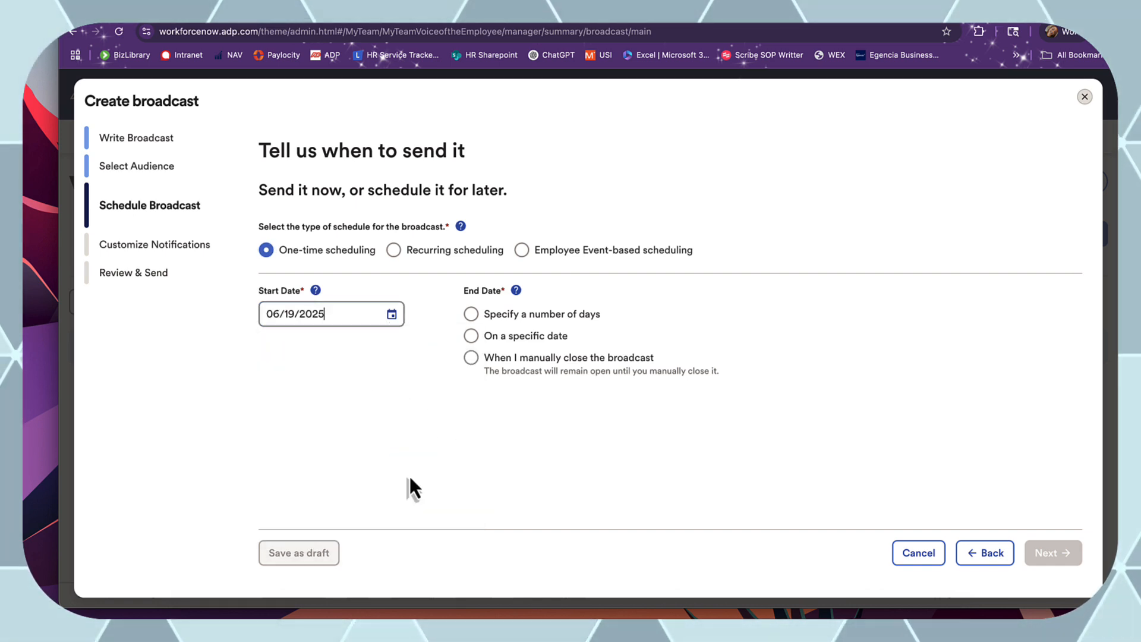
{"action": "left_click", "coordinate": [472, 337]}
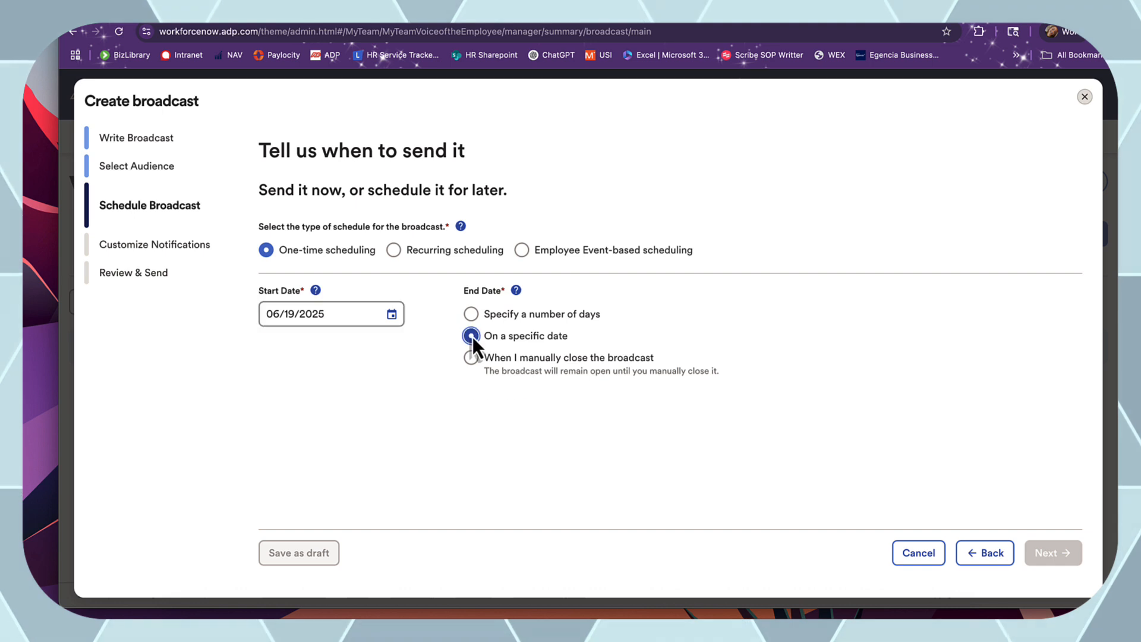
{"action": "left_click", "coordinate": [598, 428]}
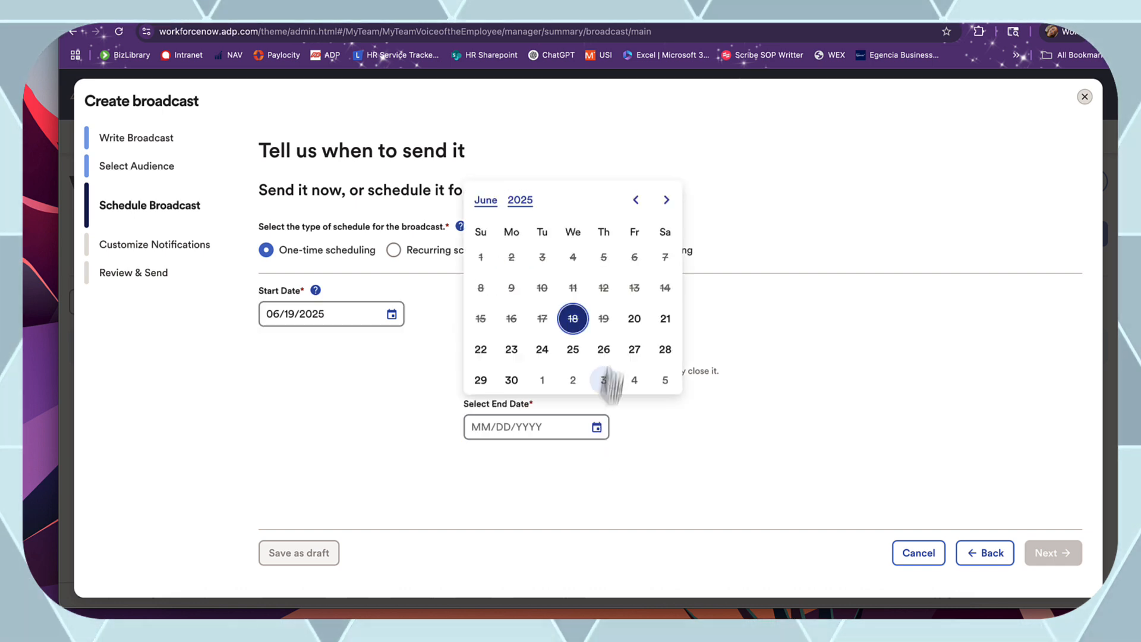
{"action": "left_click", "coordinate": [634, 319]}
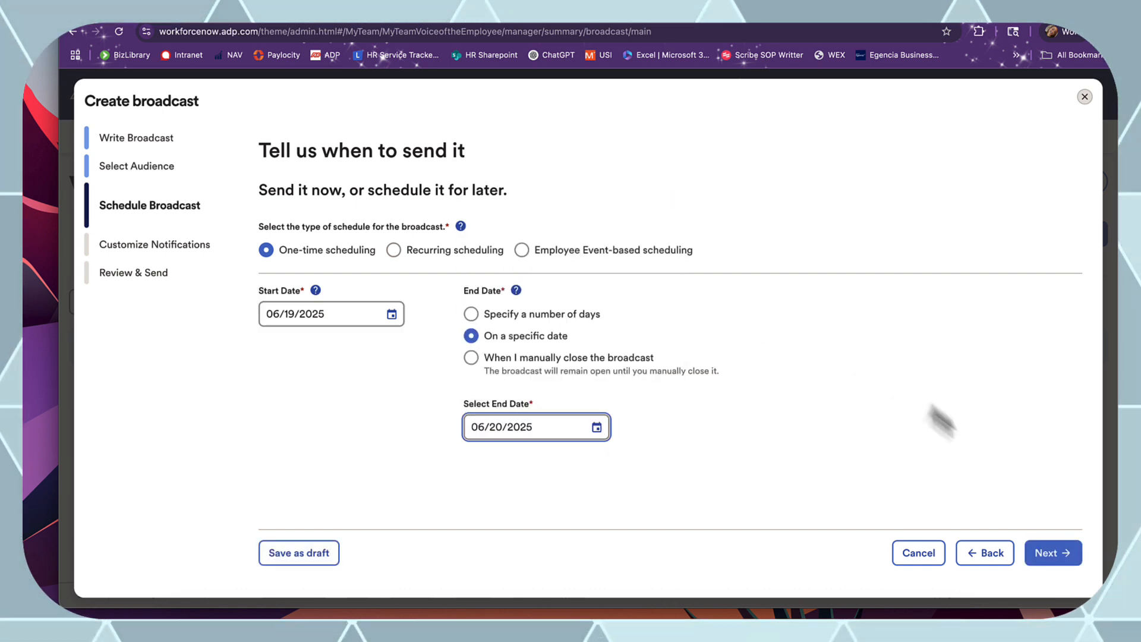
{"action": "left_click", "coordinate": [1057, 552]}
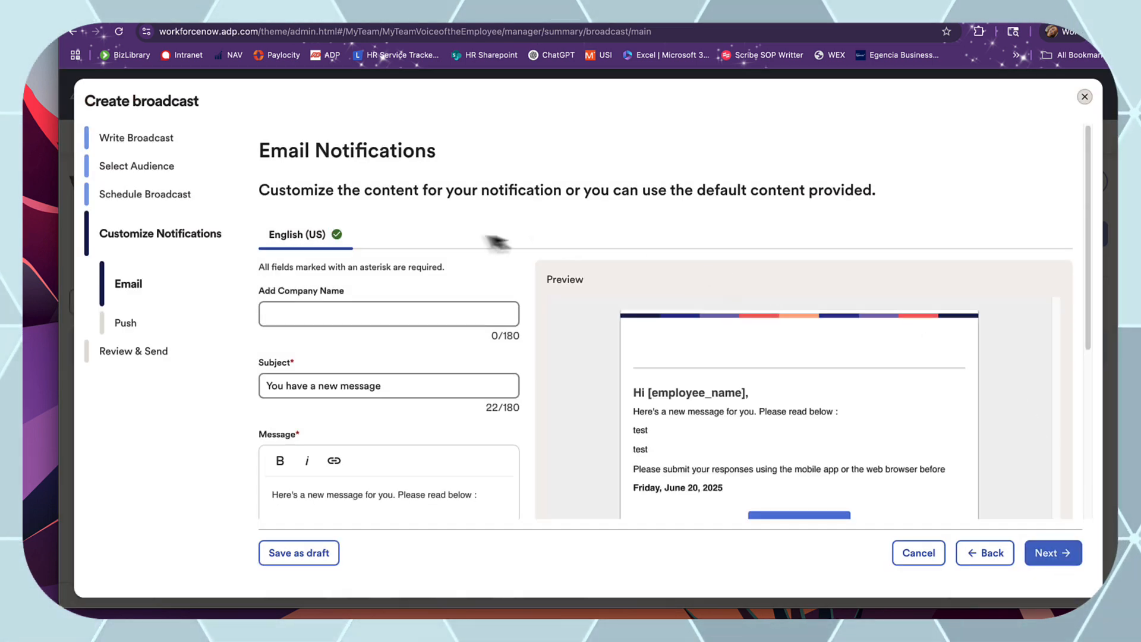
Add the company name "Lynker" to the email notification, keep the default subject and message, and proceed to the push notification.
{"action": "scroll", "coordinate": [459, 231], "scroll_direction": "down", "scroll_amount": 1}
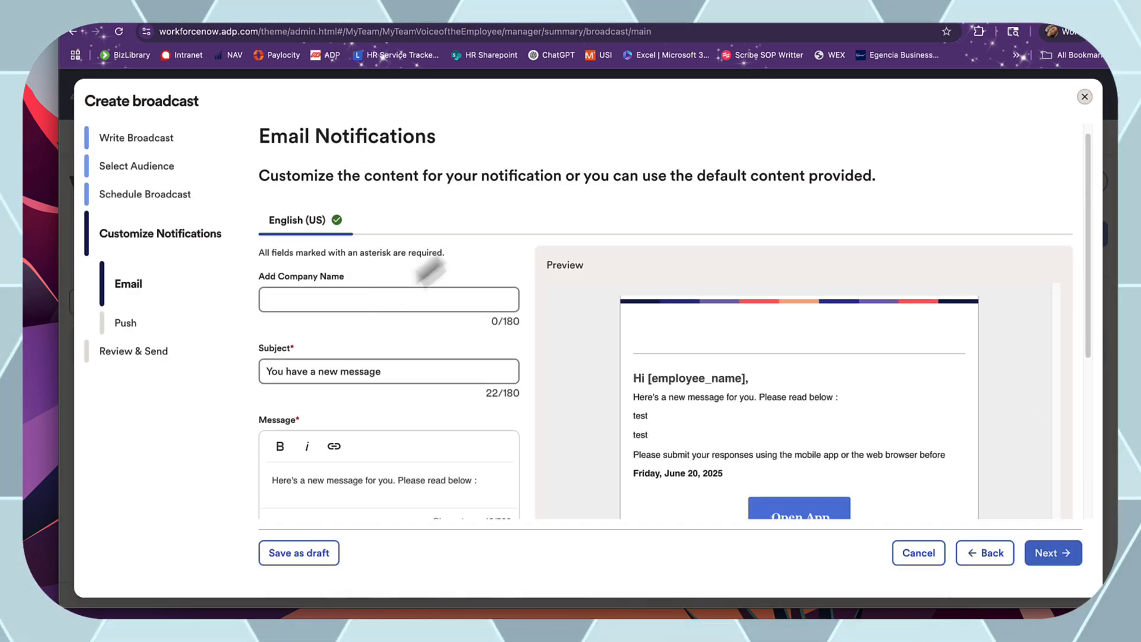
{"action": "left_click", "coordinate": [351, 298]}
{"action": "type", "text": "Lynker"}
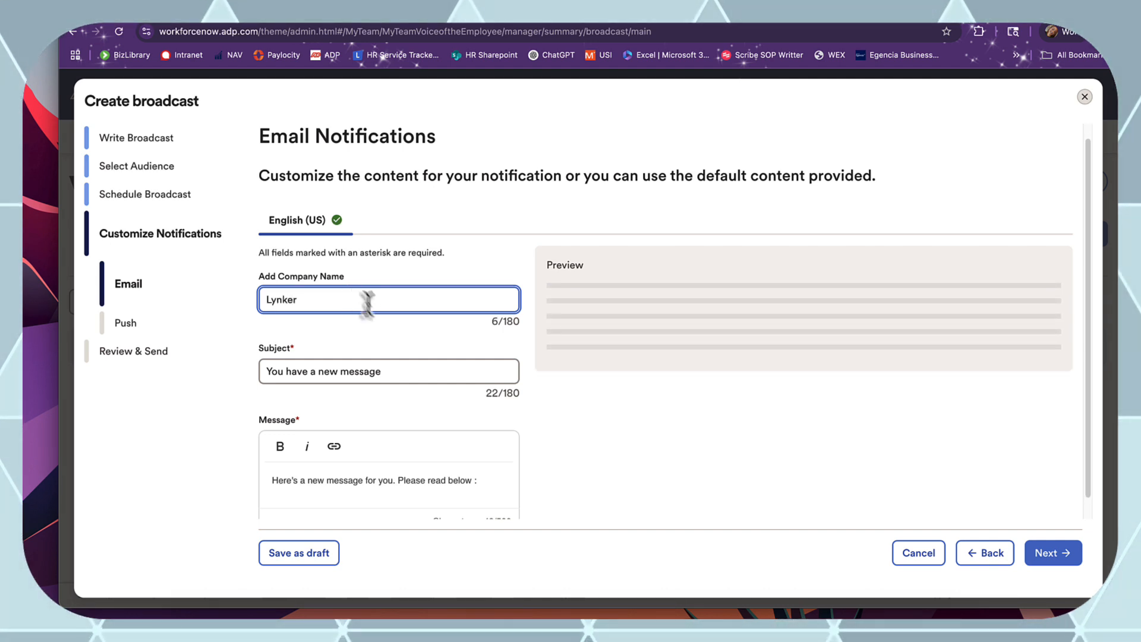
{"action": "left_click", "coordinate": [417, 371]}
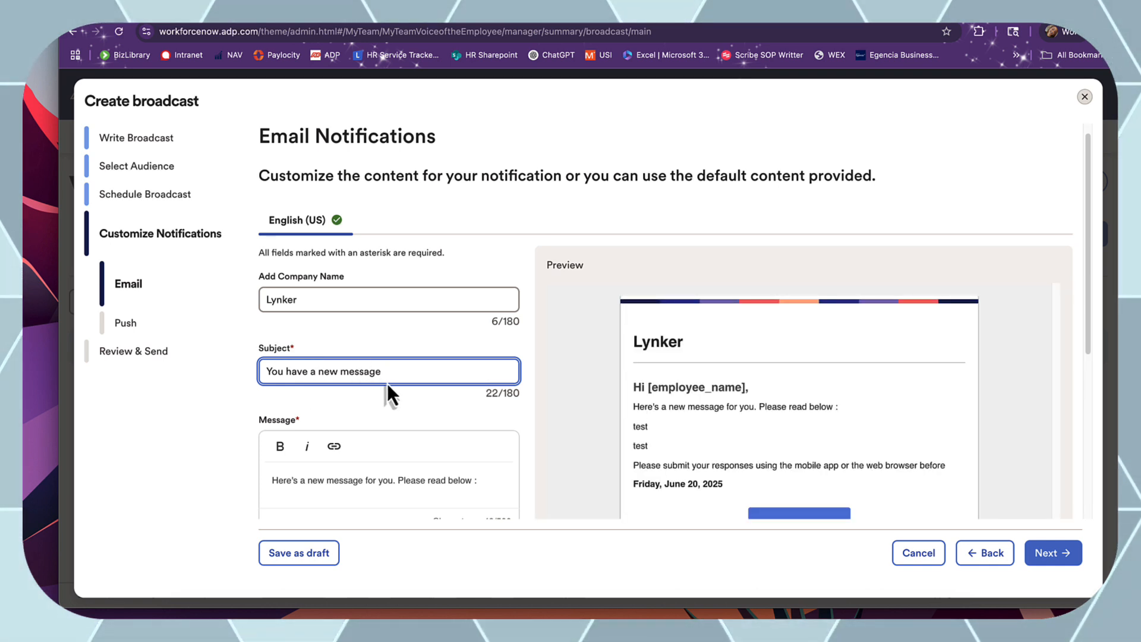
{"action": "scroll", "coordinate": [387, 383], "scroll_direction": "down", "scroll_amount": 2}
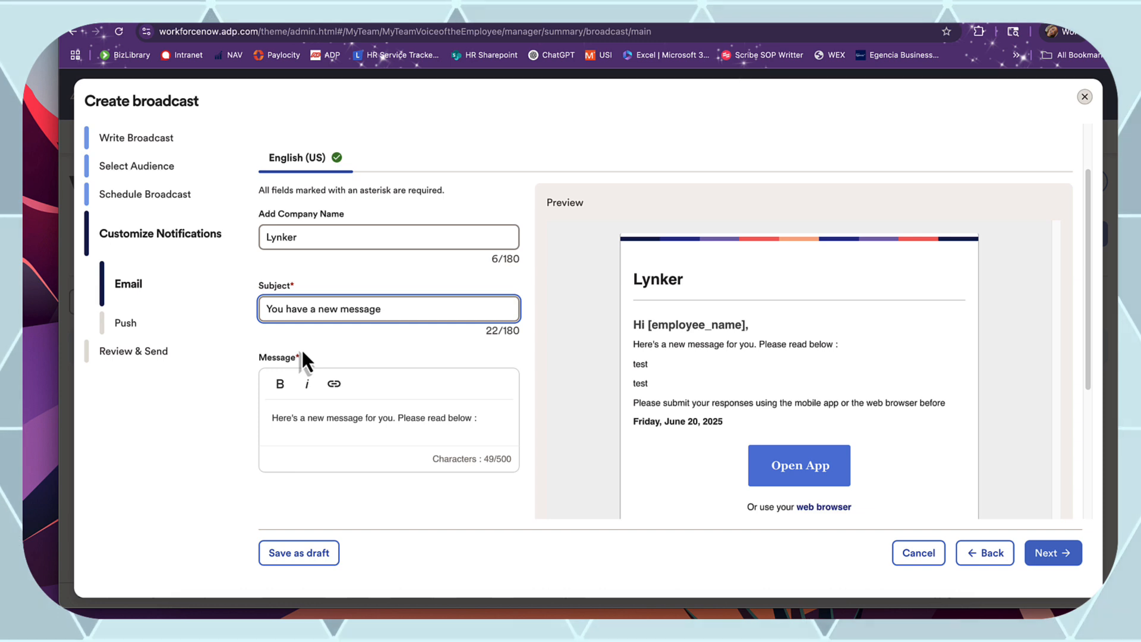
{"action": "left_click", "coordinate": [1070, 557]}
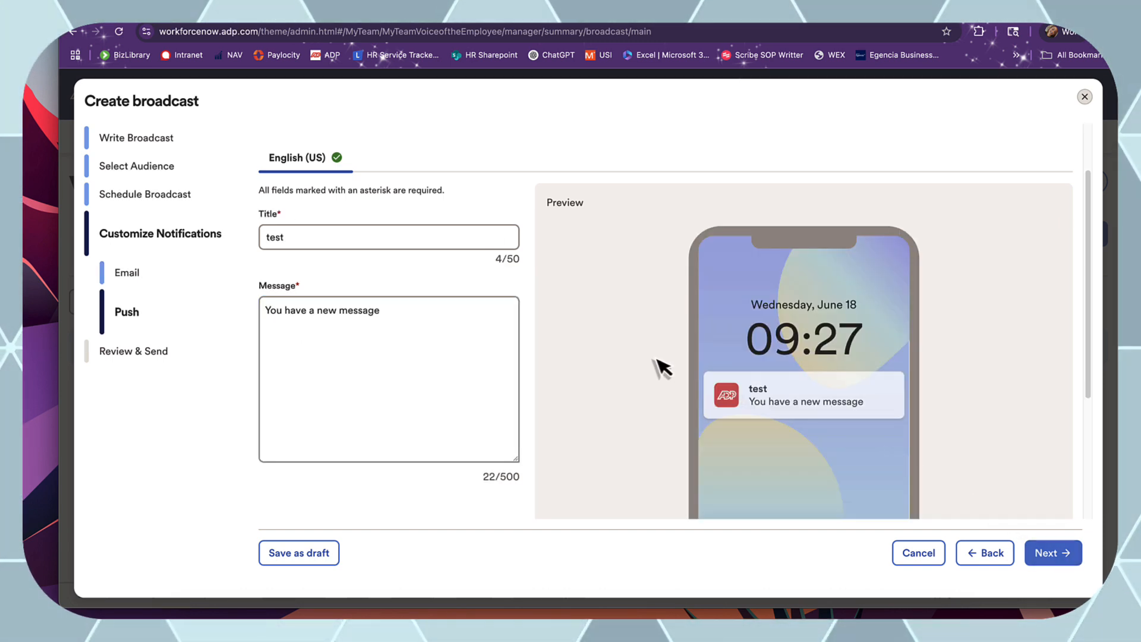
Keep the default push notification title and message, review the broadcast summary and submit the broadcast.
{"action": "scroll", "coordinate": [653, 359], "scroll_direction": "up", "scroll_amount": 1}
{"action": "left_click", "coordinate": [441, 290]}
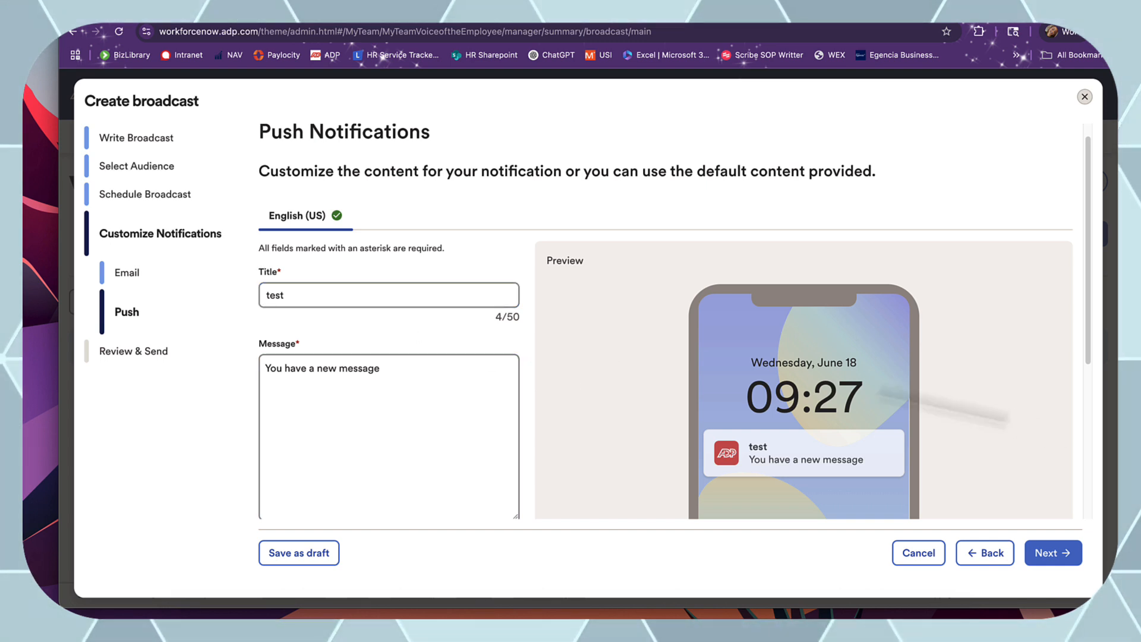
{"action": "left_click", "coordinate": [1057, 554]}
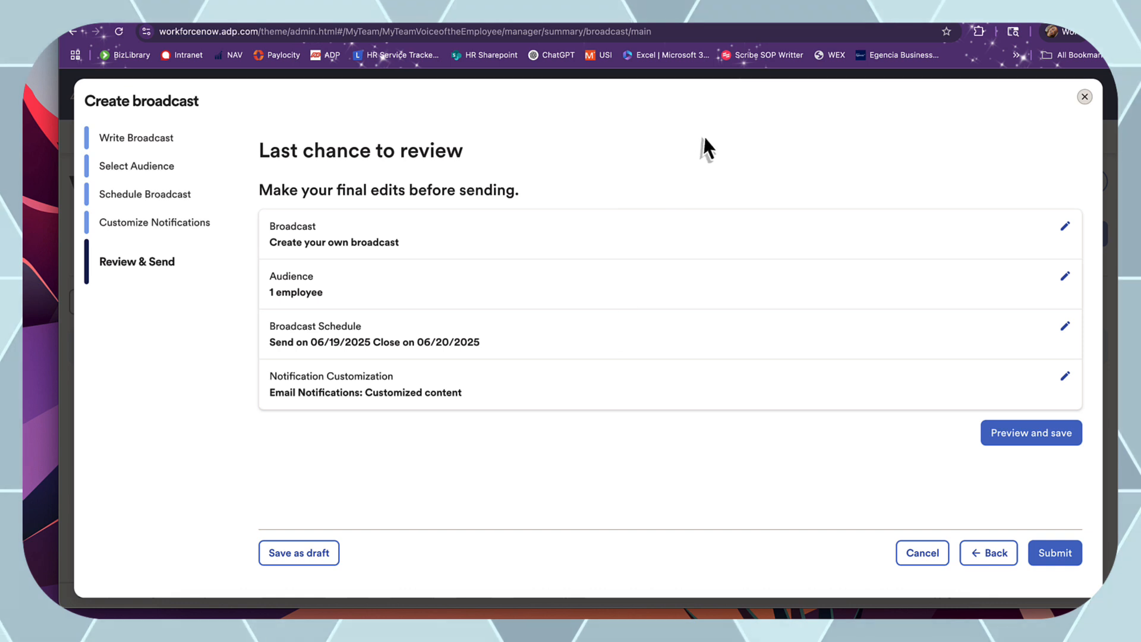
{"action": "left_click", "coordinate": [1064, 558]}
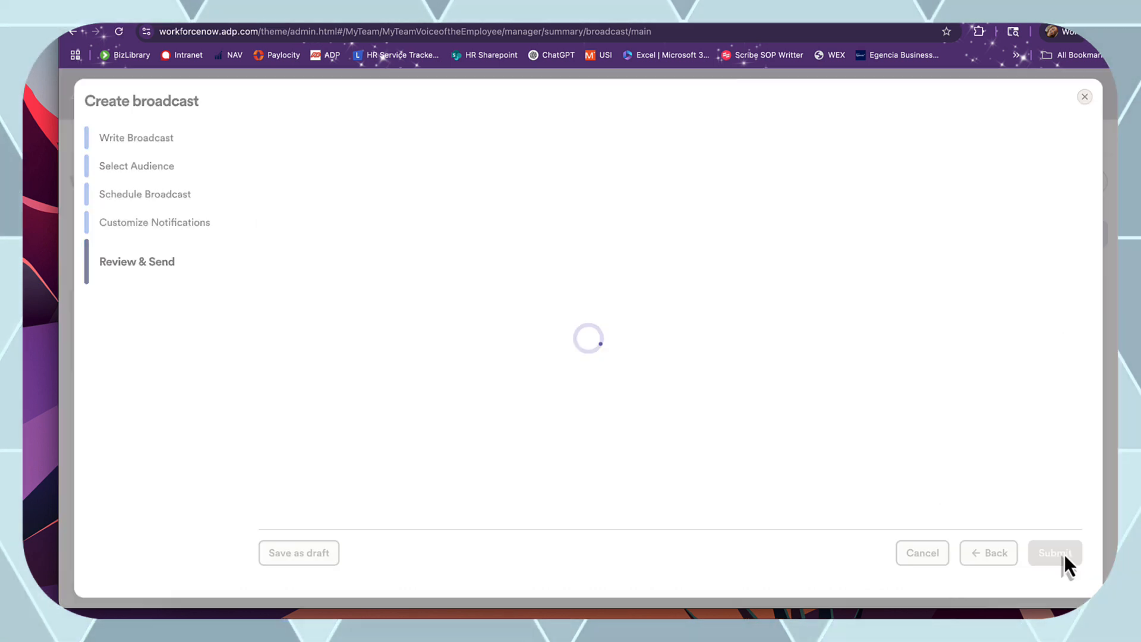